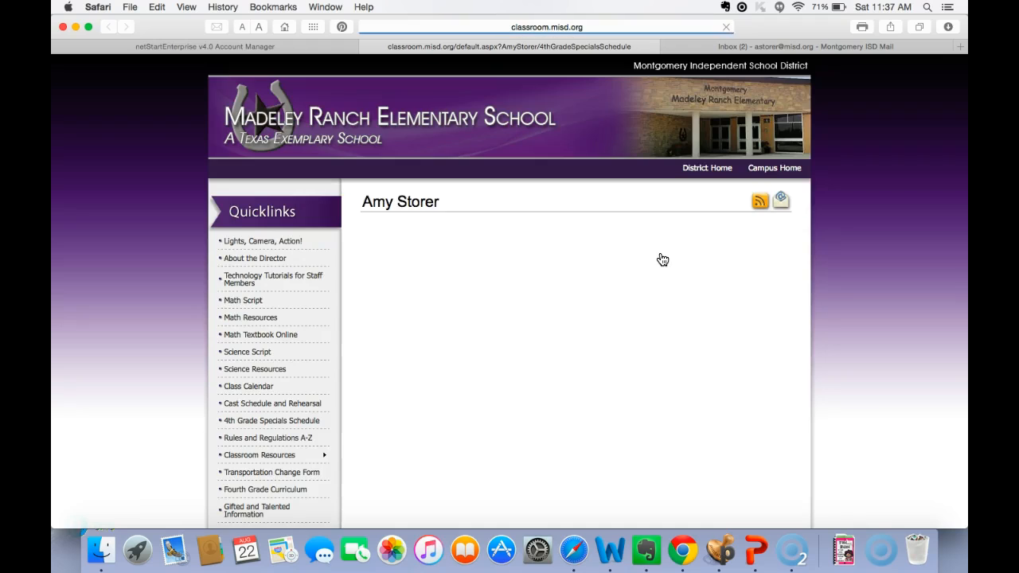
- Open the About the Director page of the class website and read through it
click(258, 262)
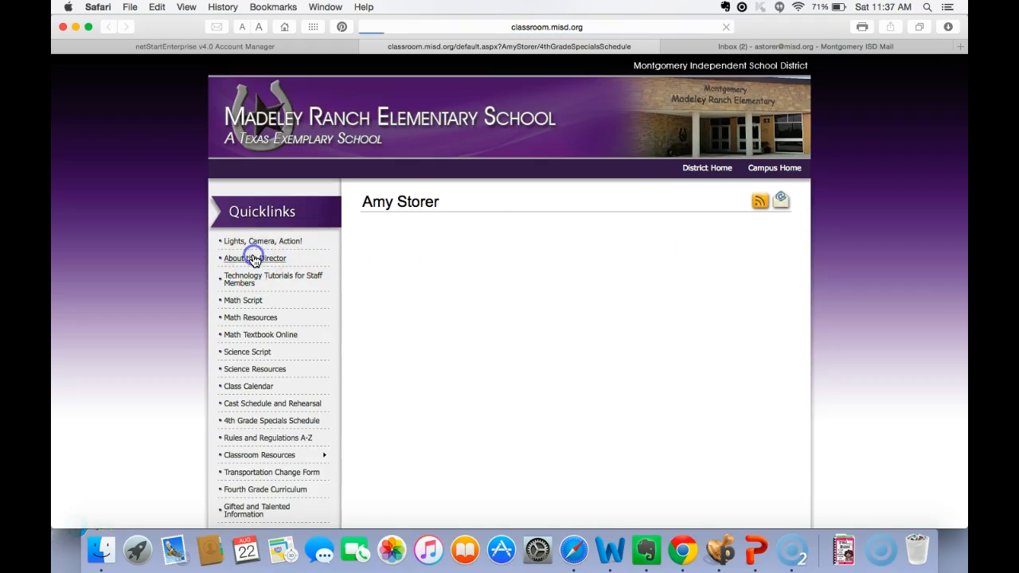
scroll(484, 320, down, 5)
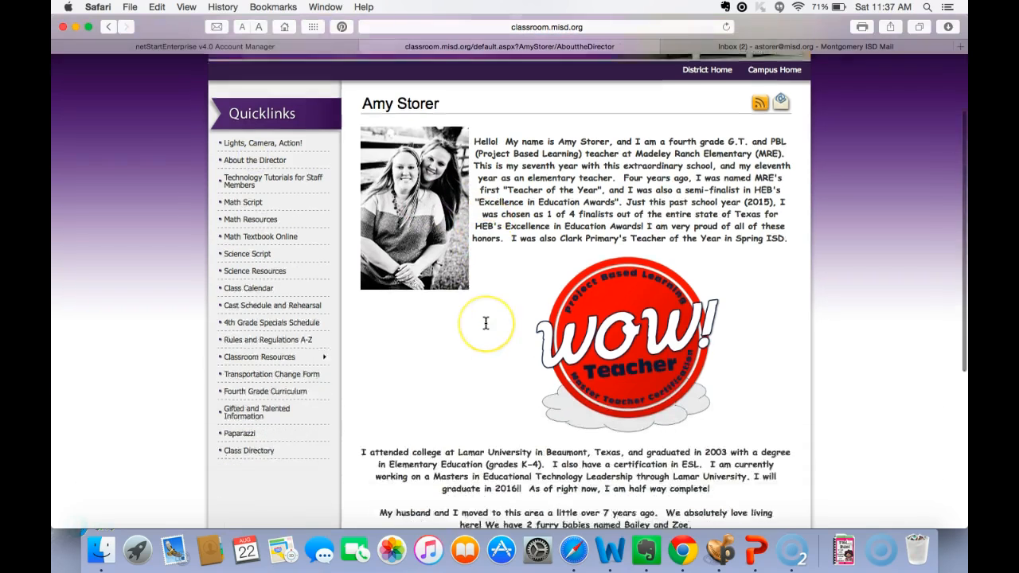
scroll(486, 321, up, 1)
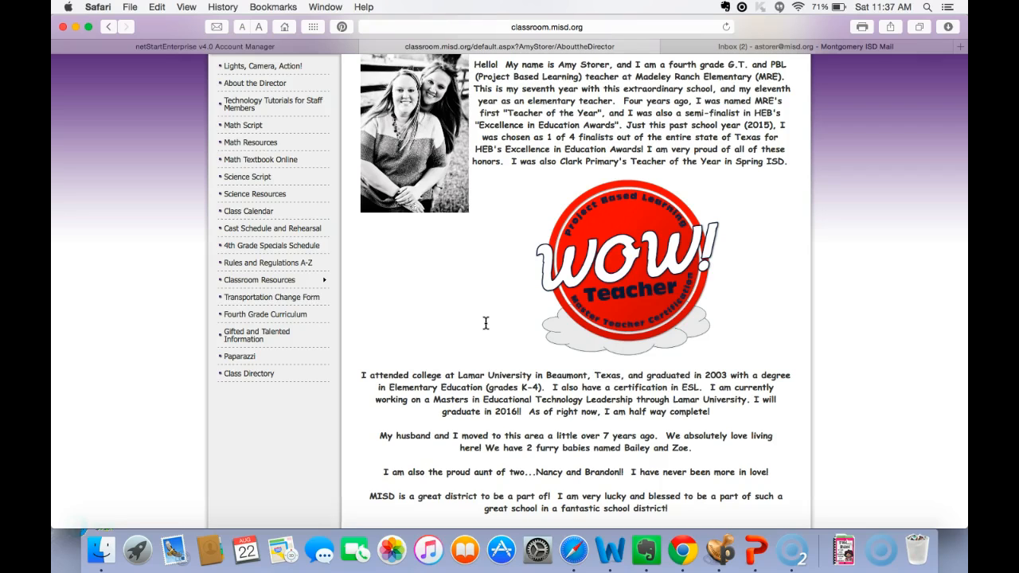
scroll(486, 322, up, 2)
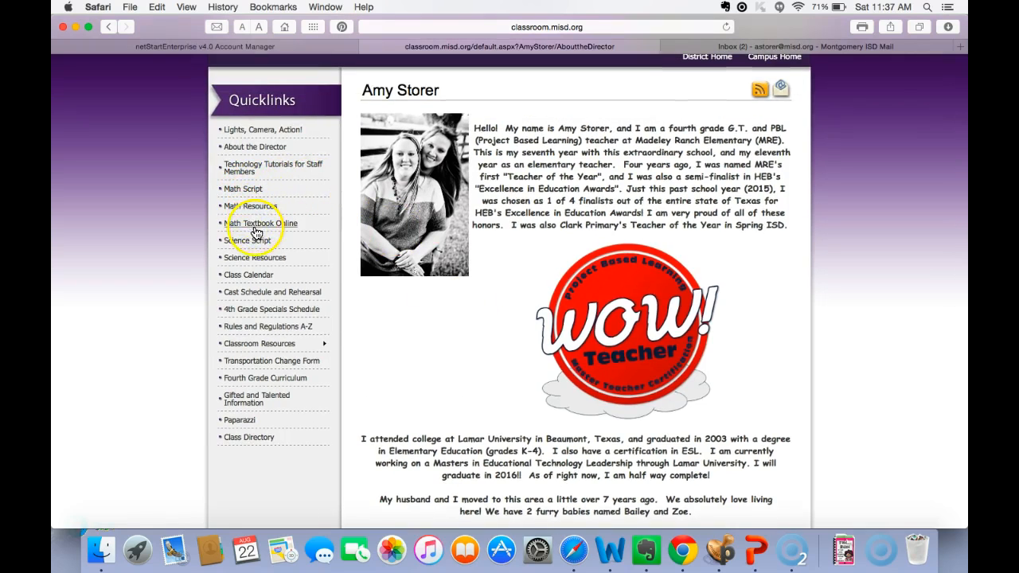
- Open the Class Calendar page and look over the August 2015 events, including the Interactive Science Journal entry
click(247, 278)
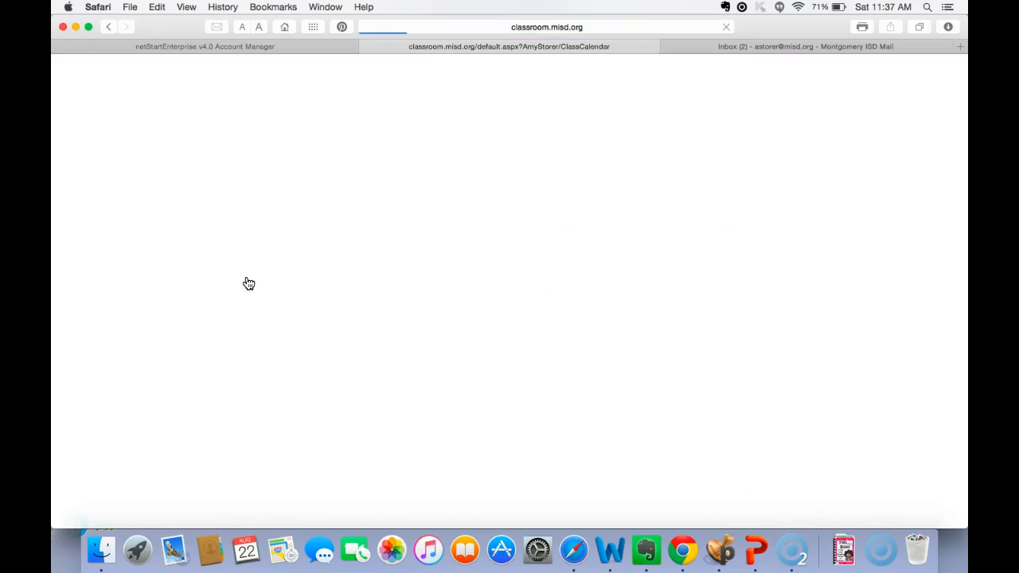
scroll(396, 401, down, 5)
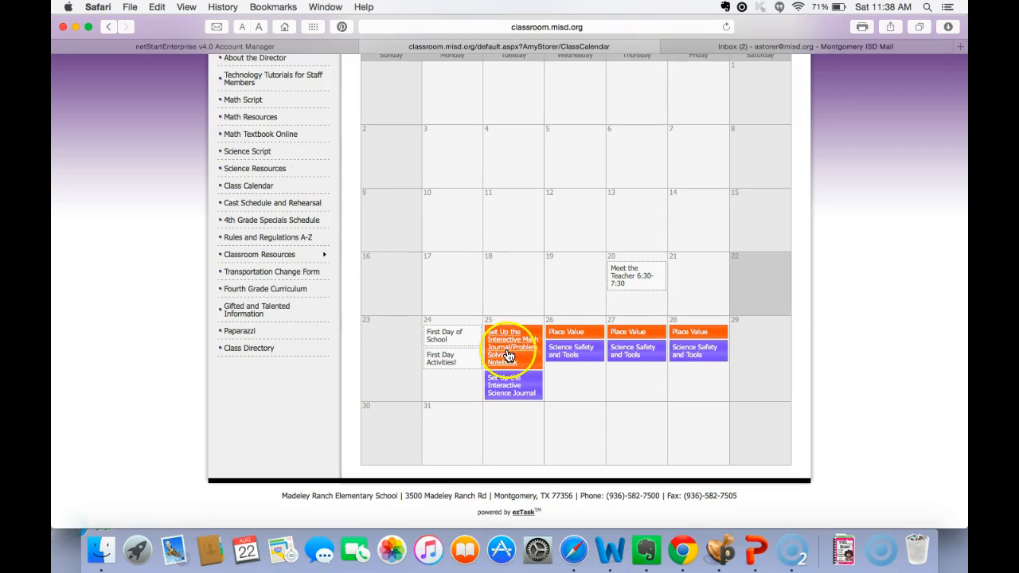
click(518, 388)
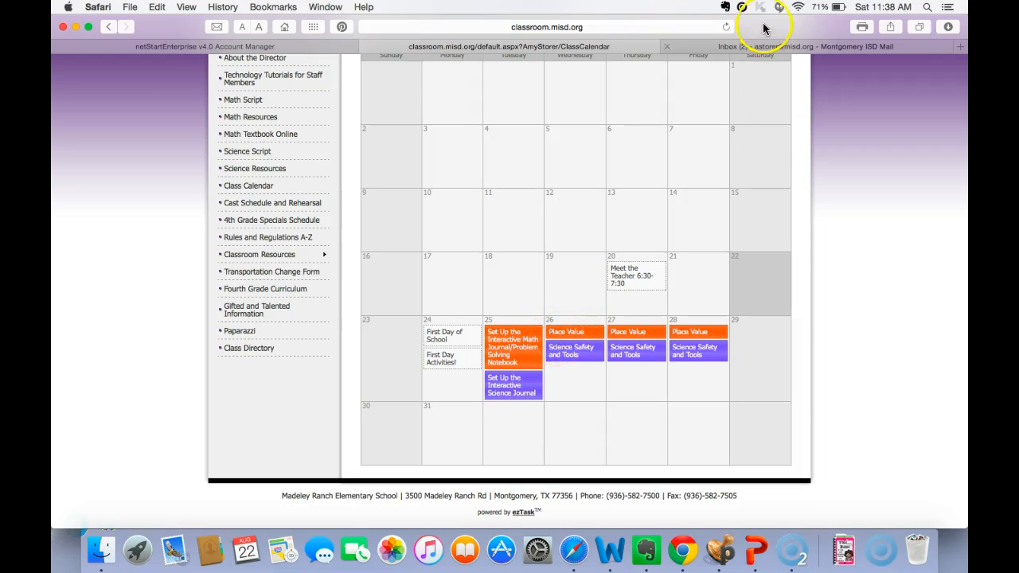
- Open the Class Calendar page for editing in the account manager and bring up the 8/26/2015 Place Value event's description
click(271, 46)
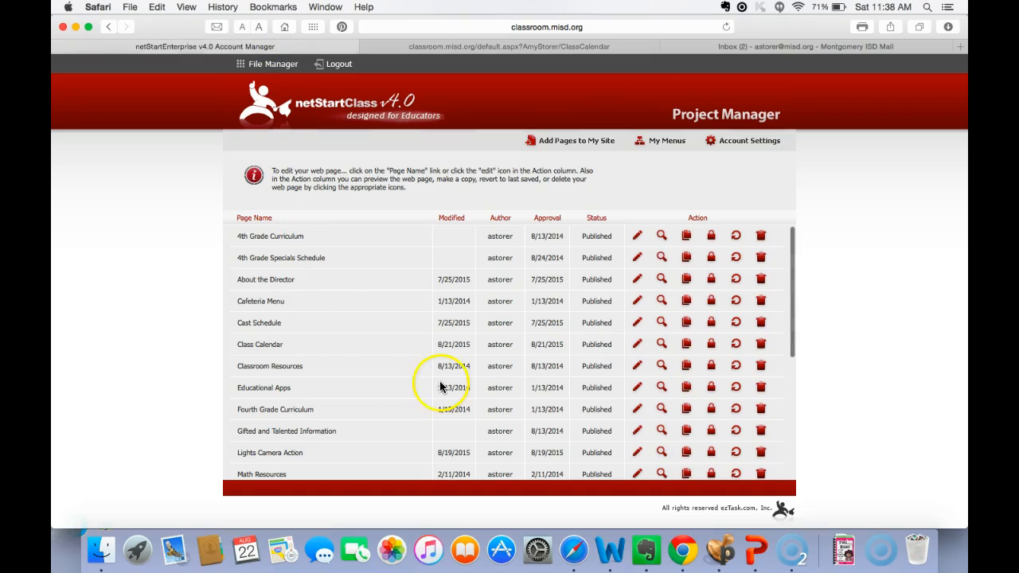
click(637, 345)
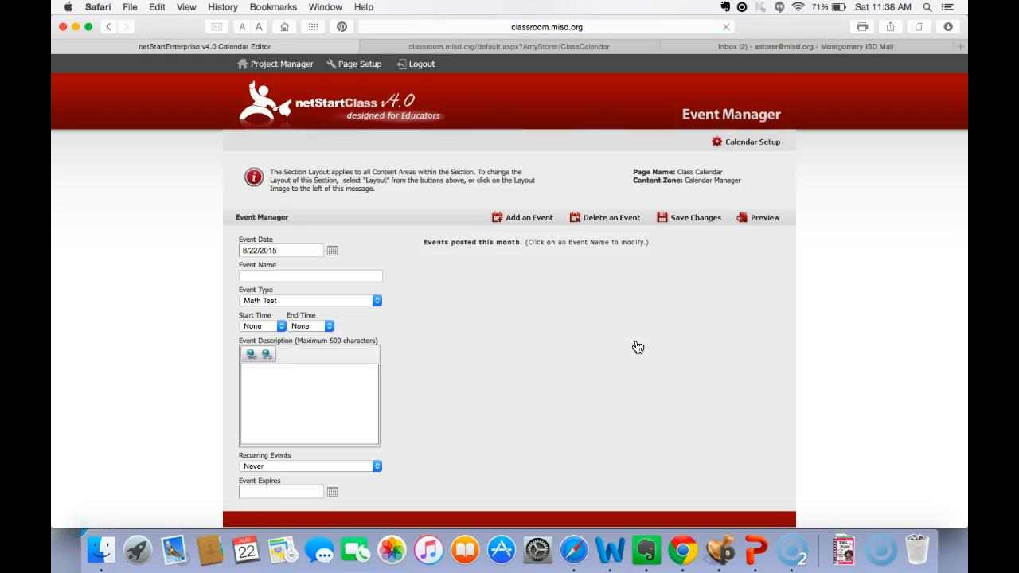
click(547, 341)
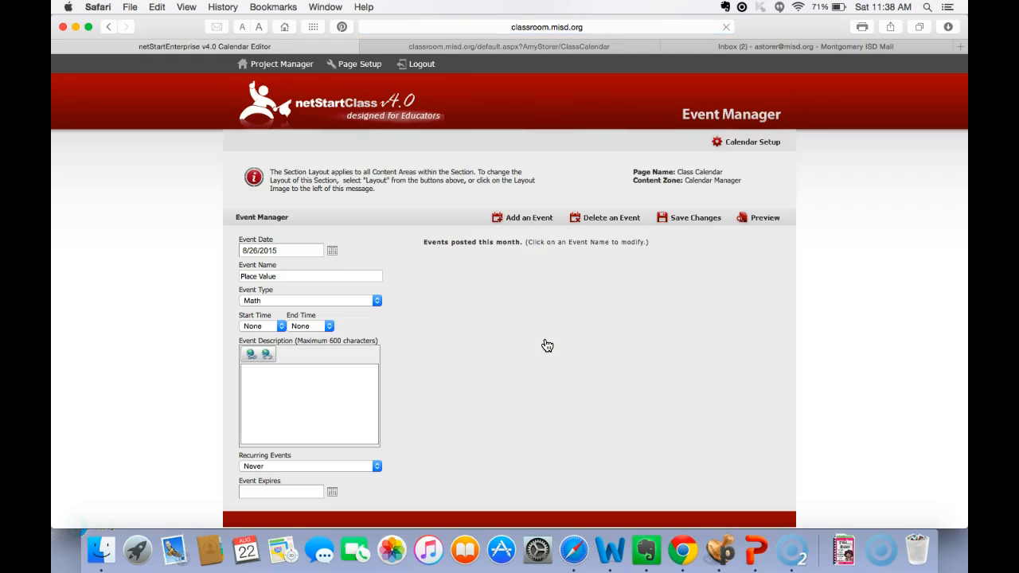
click(363, 374)
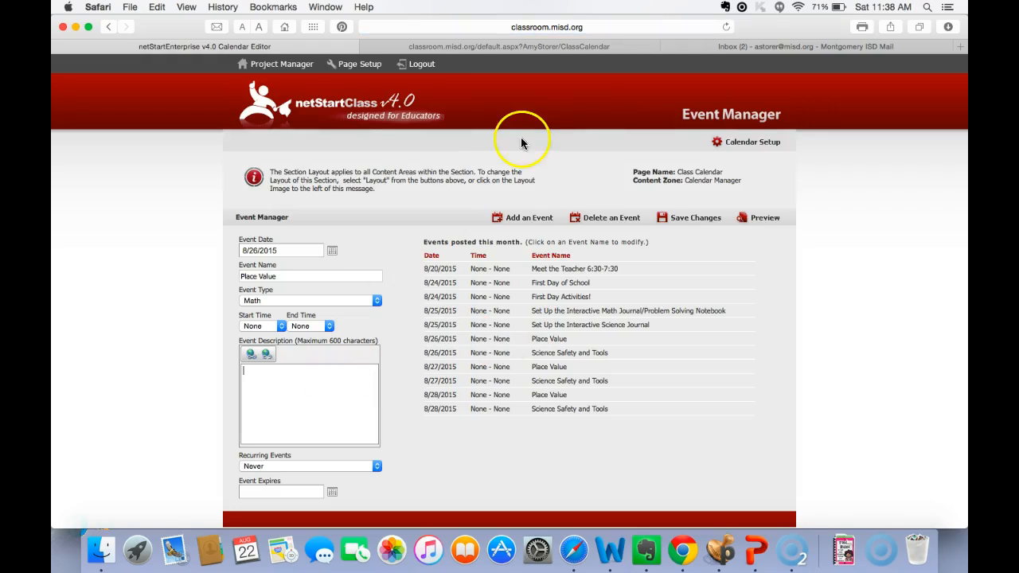
- View the August 26 Place Value event's details on the published class calendar and close them
click(498, 47)
click(561, 331)
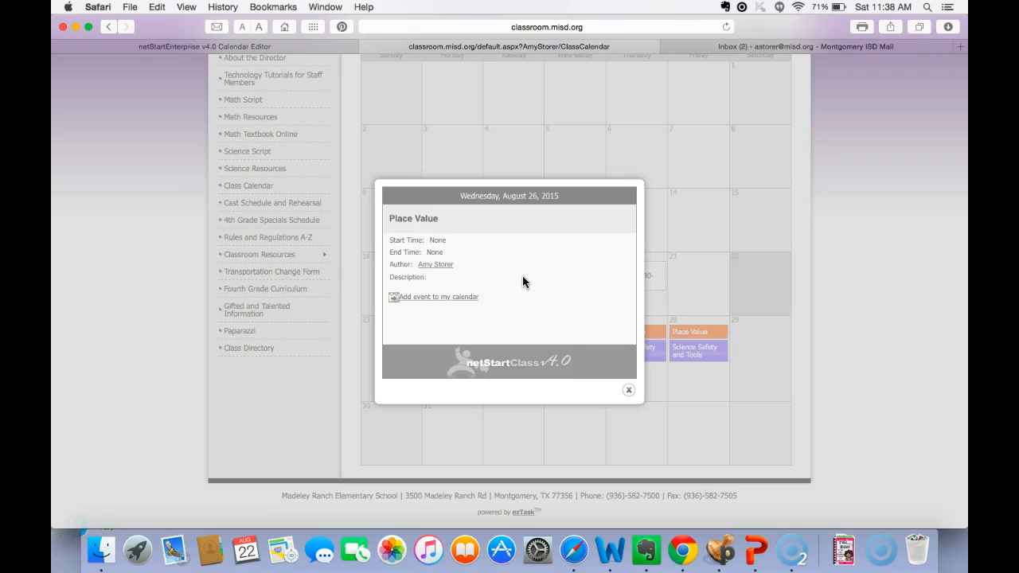
click(629, 391)
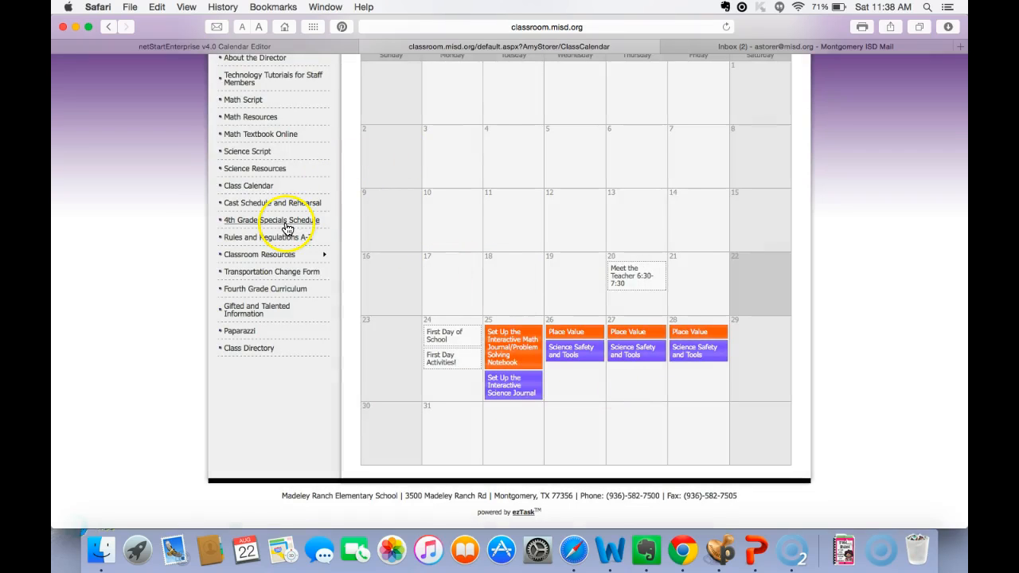
- Look over the Classroom Resources submenu and open the Math Script page to review its vocabulary and embedded video
mouse_move(278, 257)
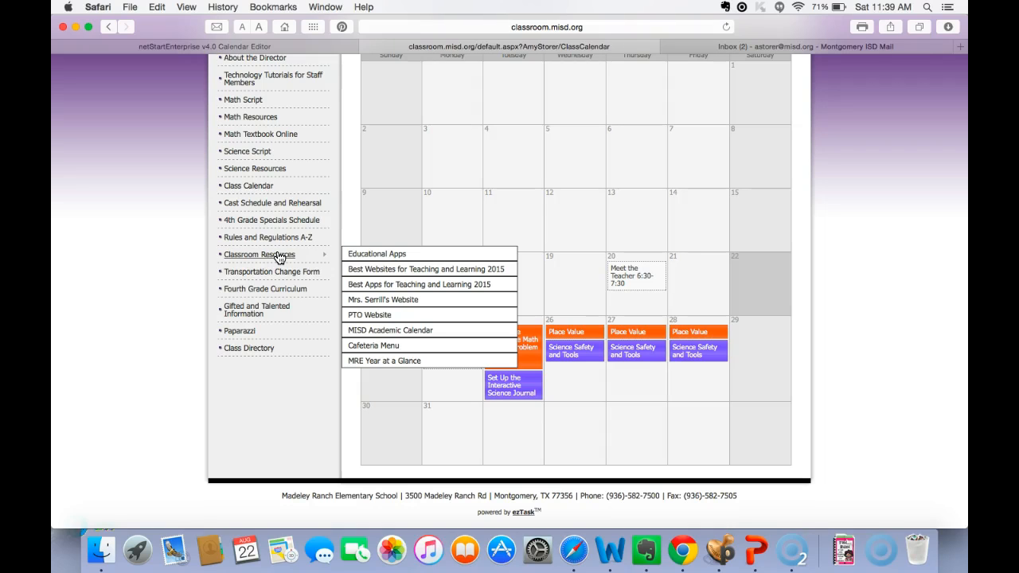
click(278, 293)
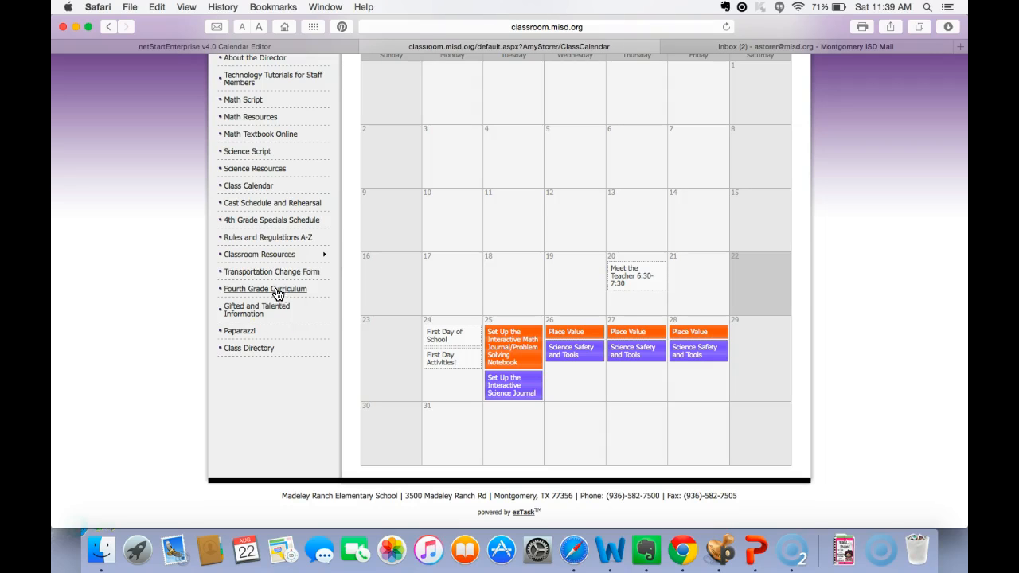
scroll(273, 341, up, 3)
scroll(273, 340, up, 2)
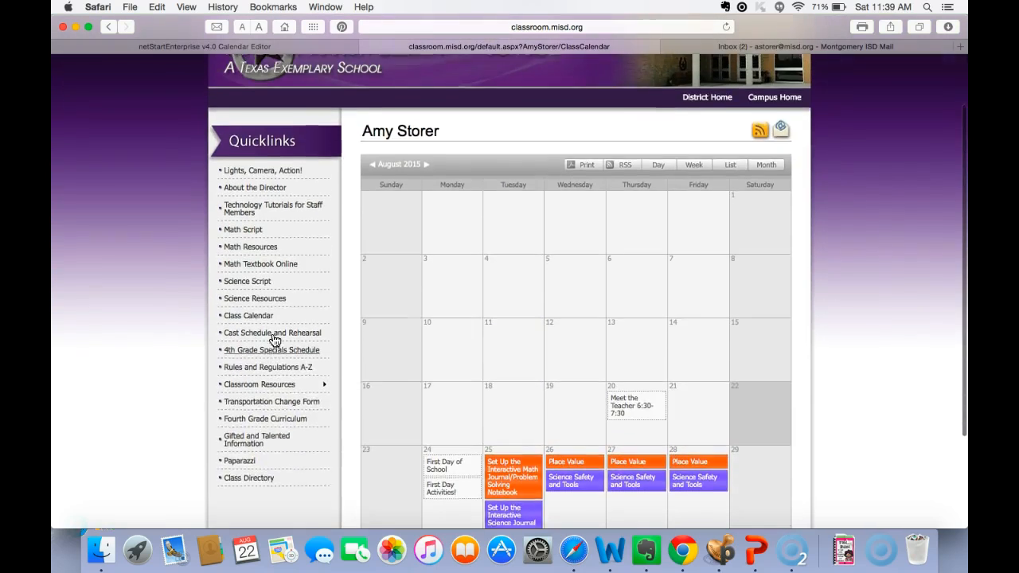
click(246, 241)
click(246, 242)
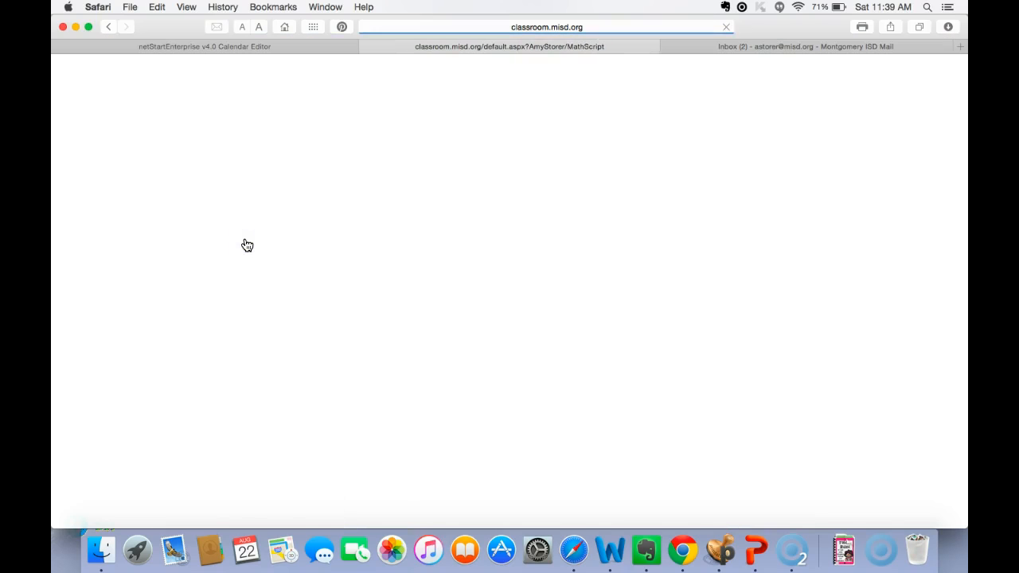
scroll(413, 342, down, 5)
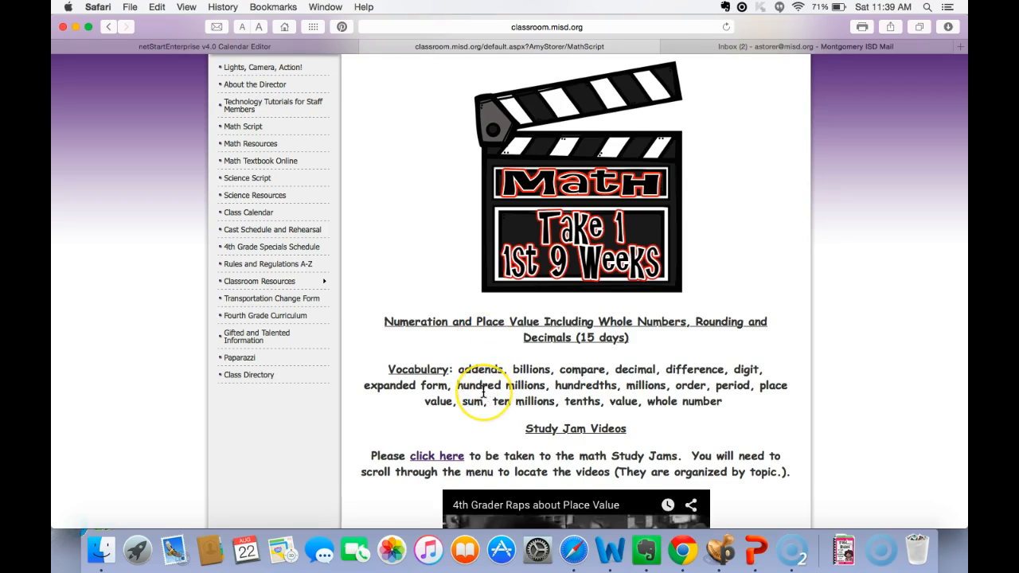
scroll(486, 398, down, 2)
scroll(482, 391, down, 5)
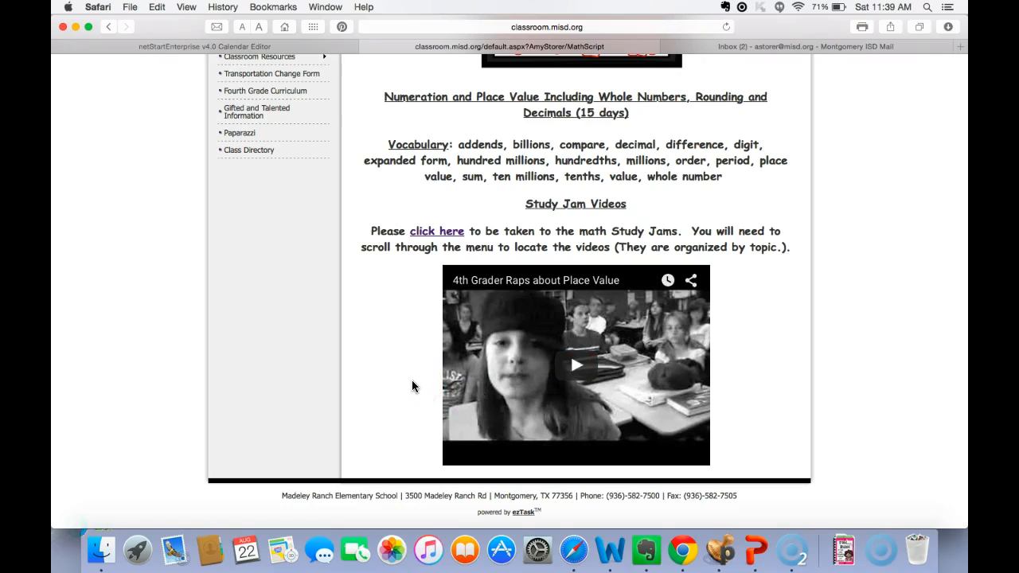
scroll(412, 386, up, 12)
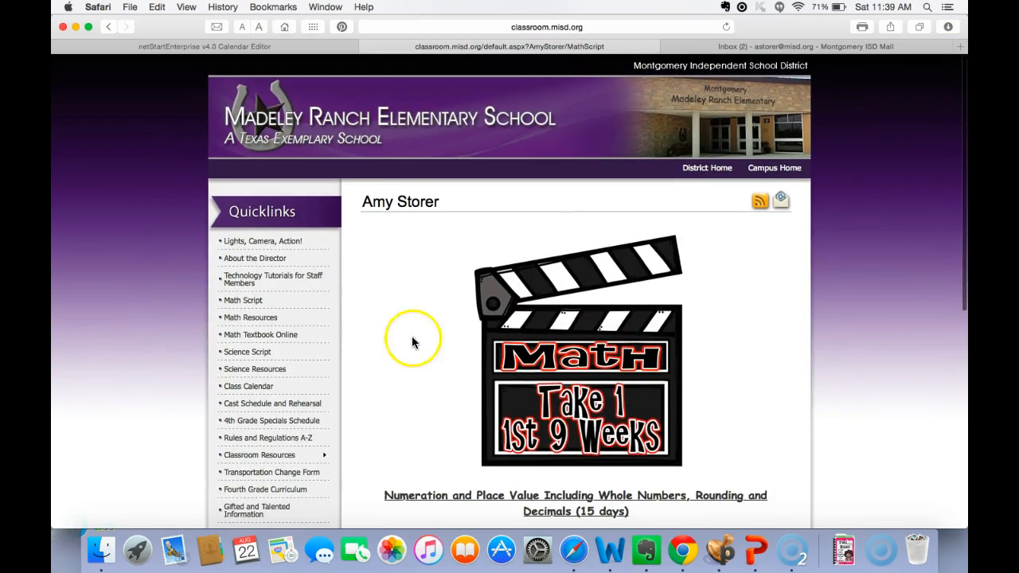
- Close the class website, return to the Project Manager, and look briefly at the My Menus list
click(354, 46)
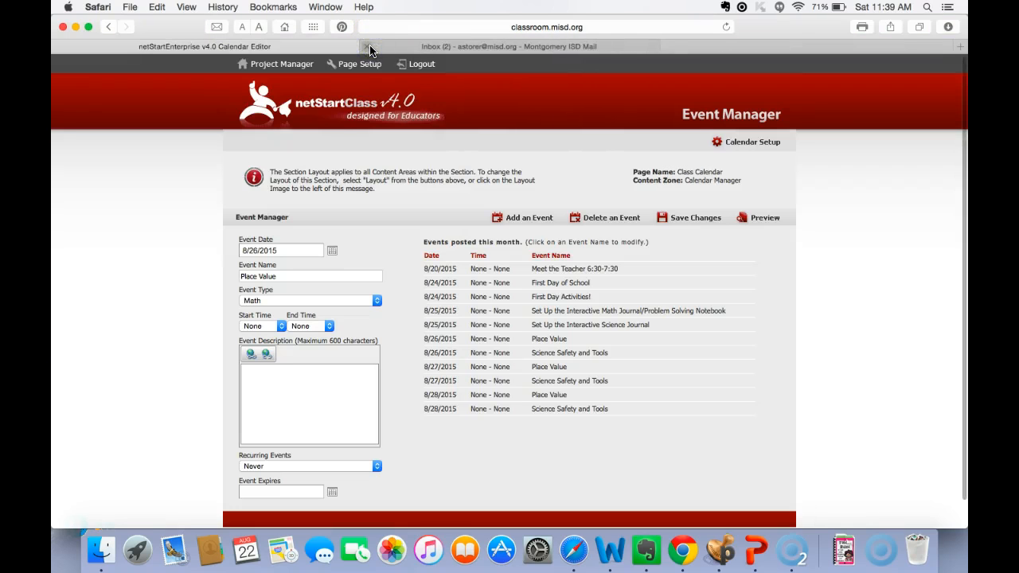
click(280, 64)
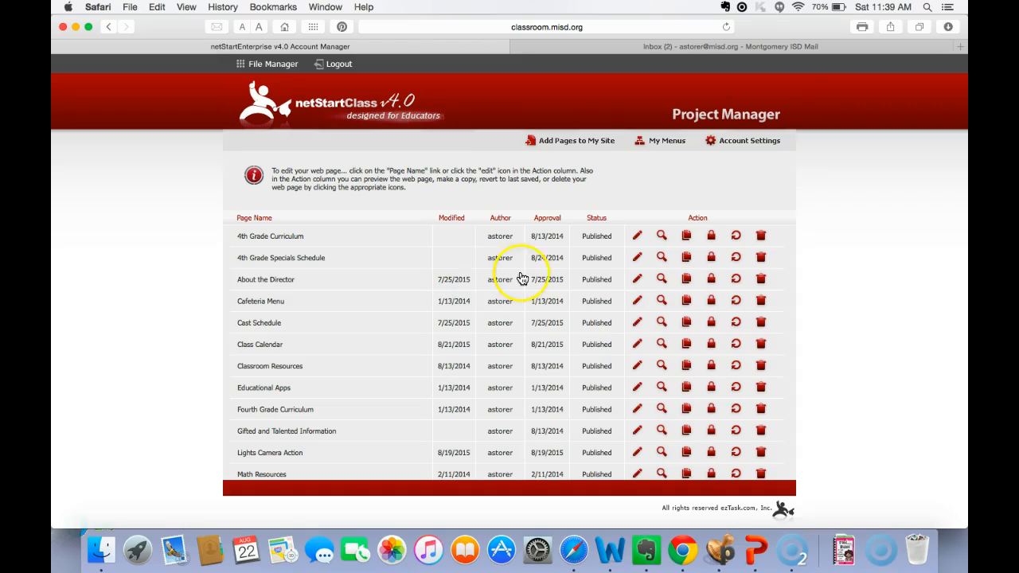
click(645, 143)
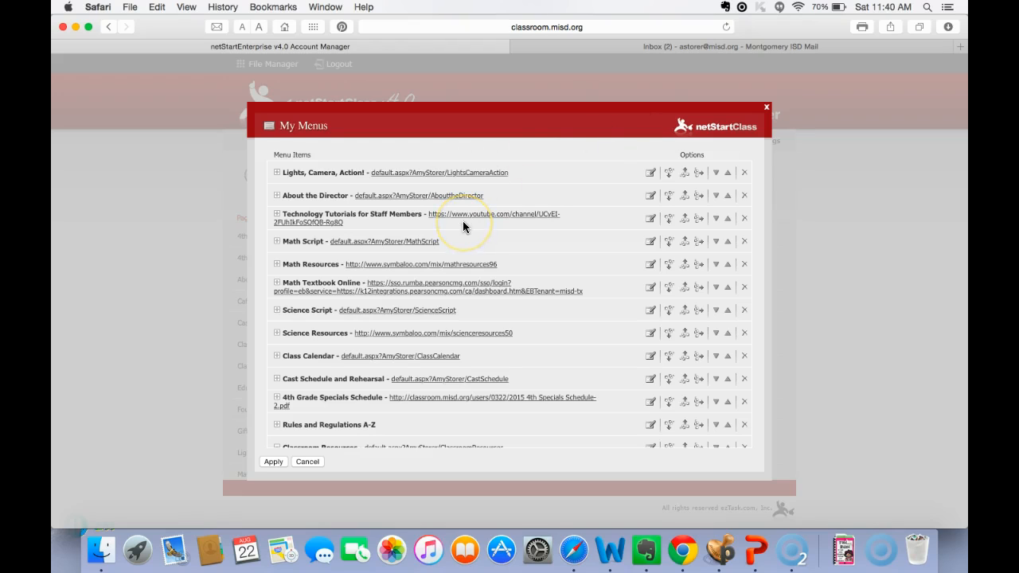
click(766, 108)
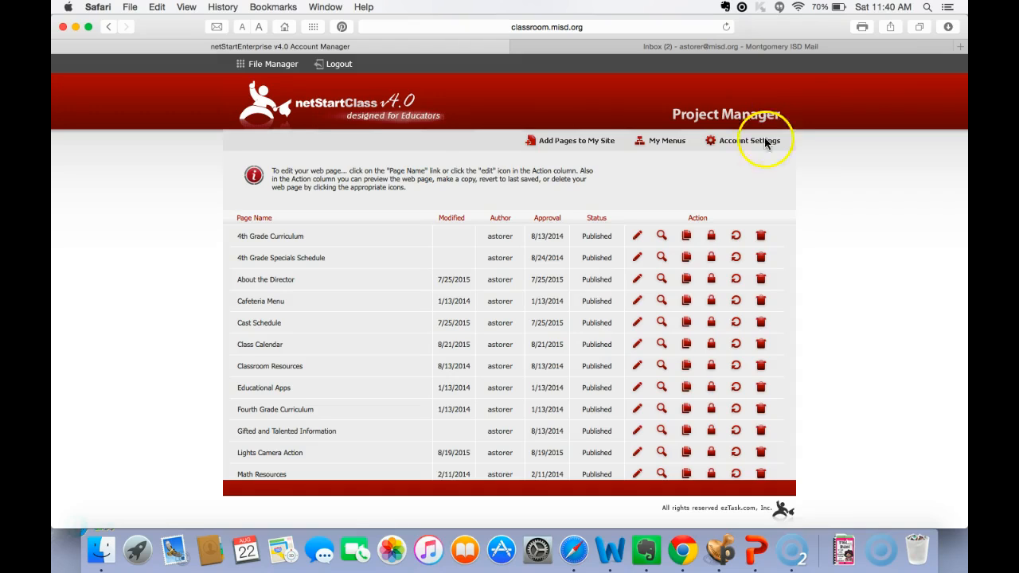
- Preview the 4th Grade Curriculum page, view the district page behind its Fourth Grade Curriculum quicklink, and close that district page
click(662, 235)
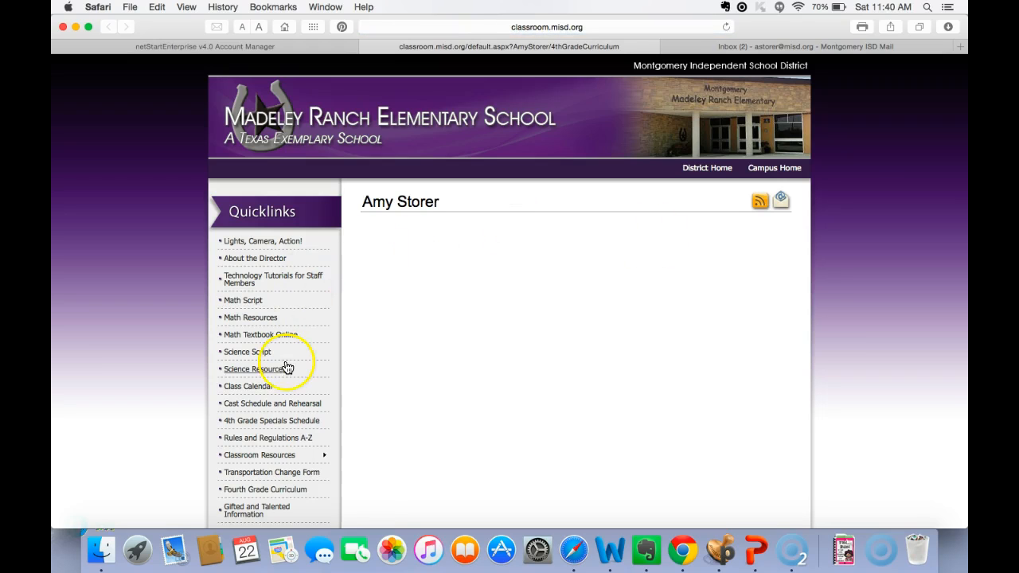
scroll(269, 445, down, 3)
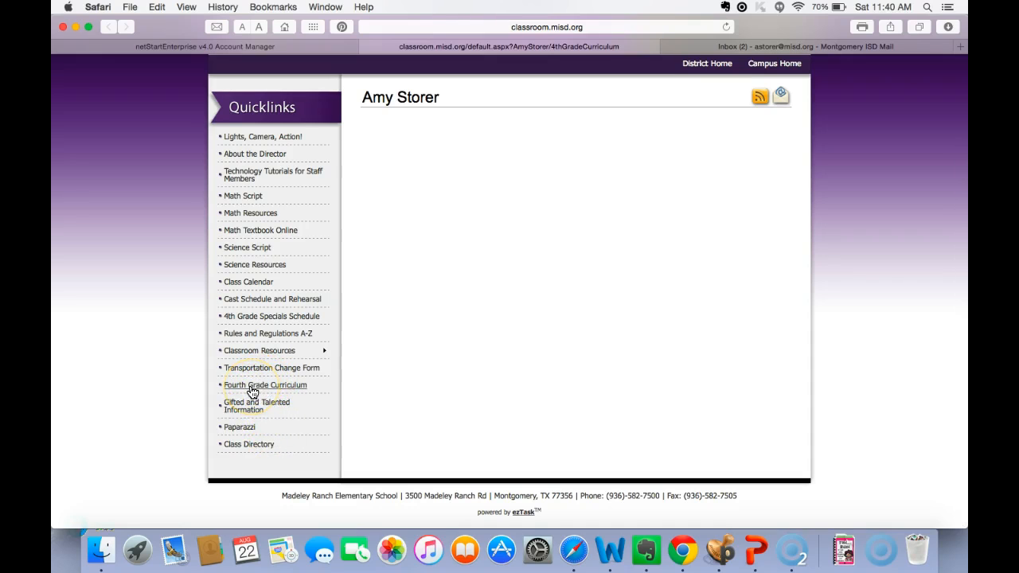
click(251, 386)
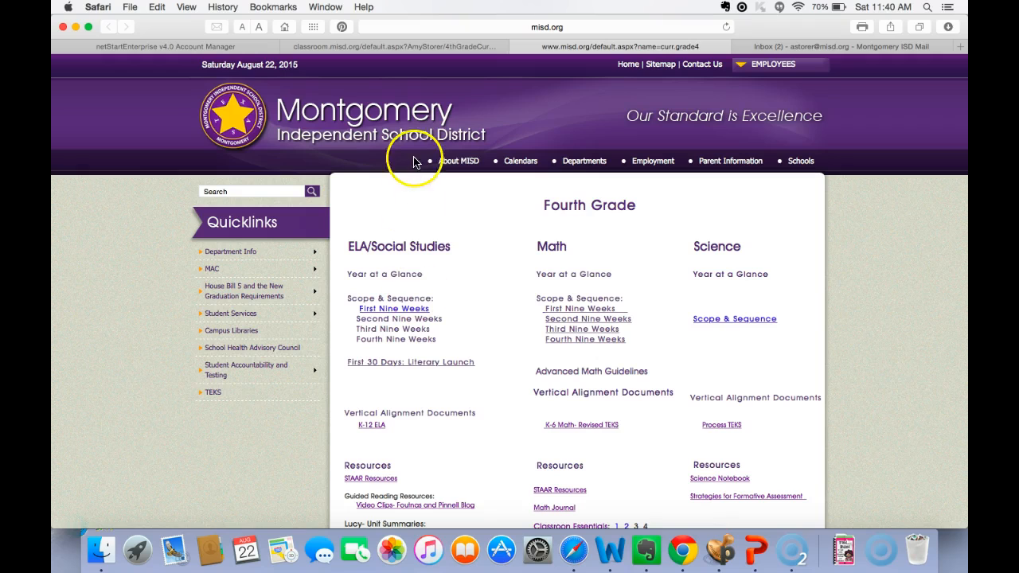
click(516, 48)
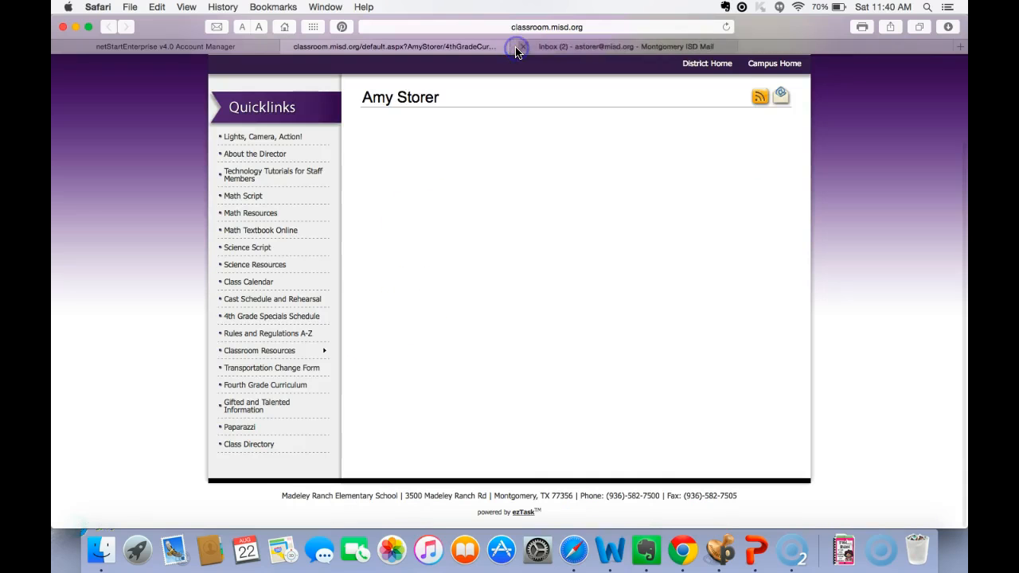
- Return to the Project Manager and look through the website's menu items in My Menus
click(275, 46)
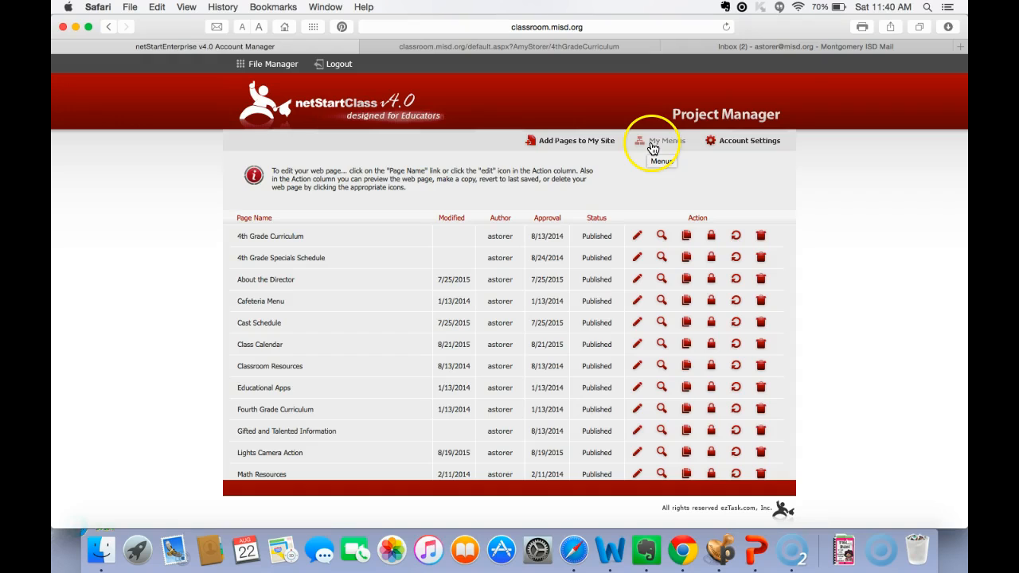
click(653, 148)
scroll(461, 345, down, 5)
scroll(464, 344, down, 10)
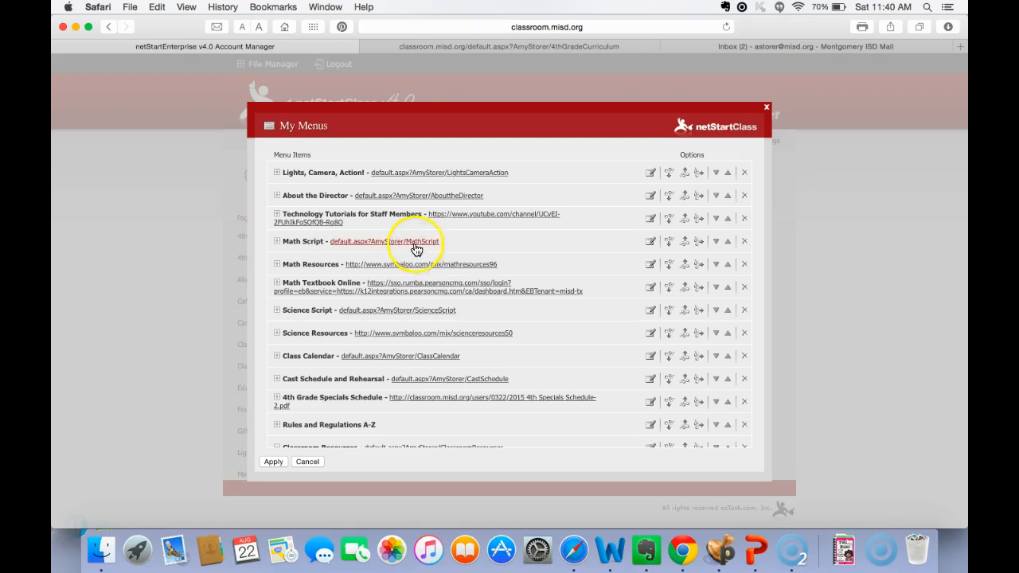
- Examine the Math Script menu item's URL and target window options, and leave the menu editor without changing anything
click(651, 243)
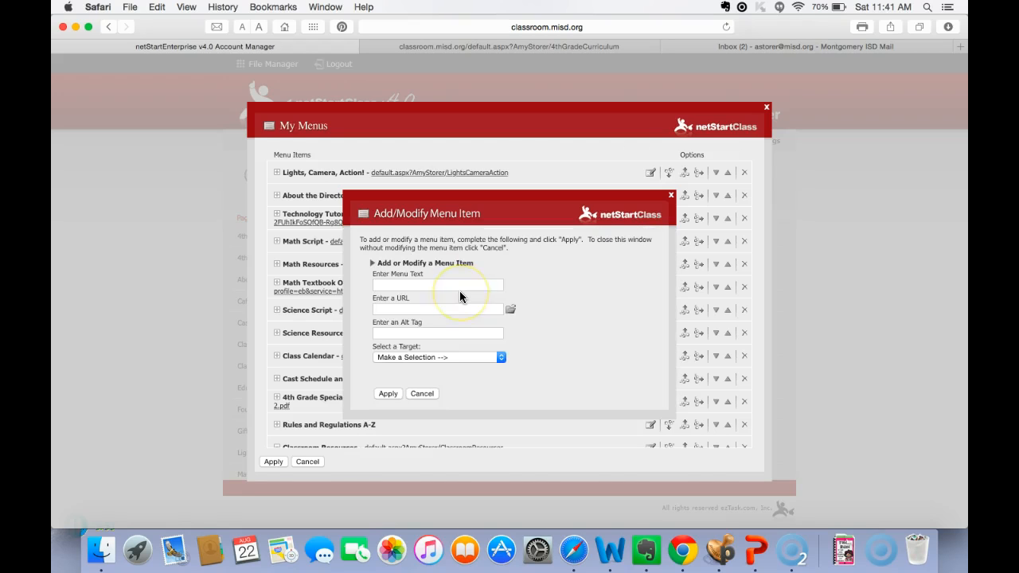
triple_click(401, 309)
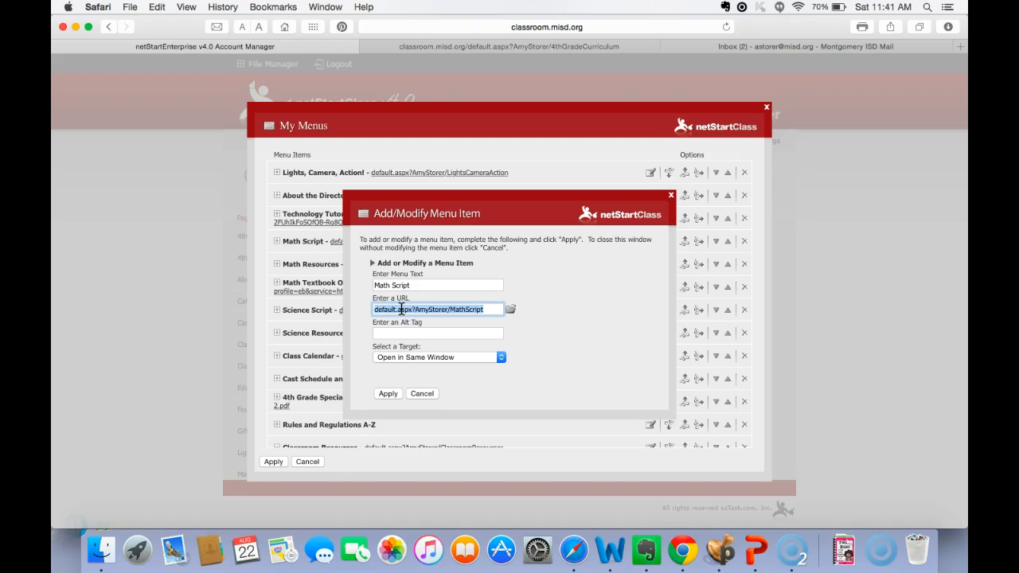
click(434, 357)
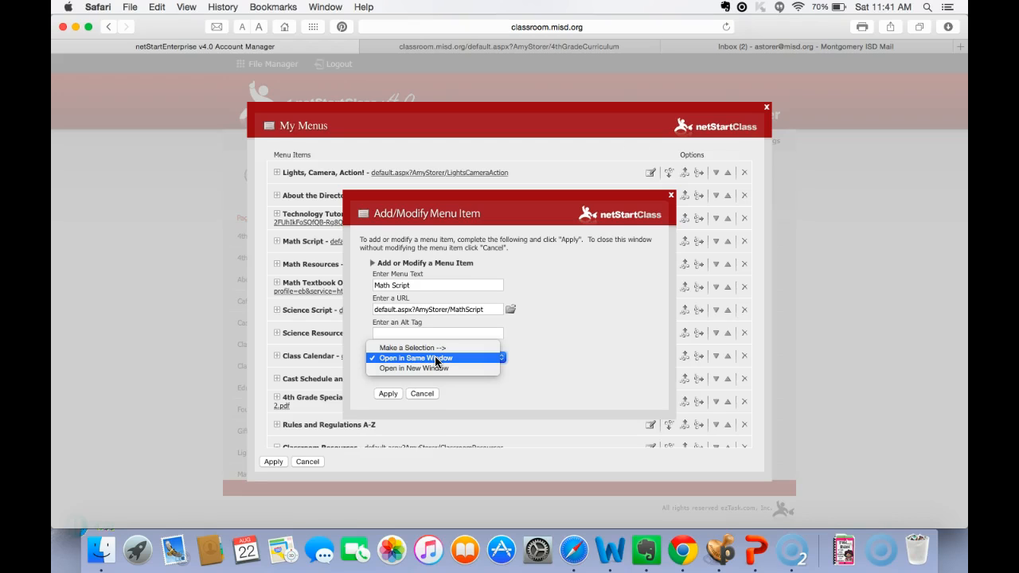
click(524, 366)
click(396, 393)
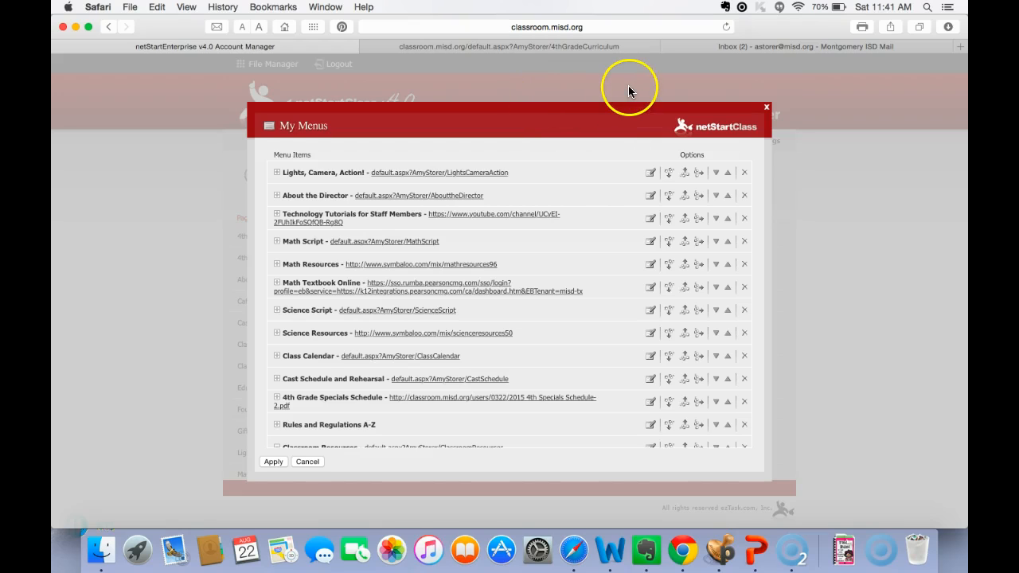
click(297, 461)
- Open the 4th Grade Specials Schedule quicklink on the class website, read through the PDF, and close it
click(560, 41)
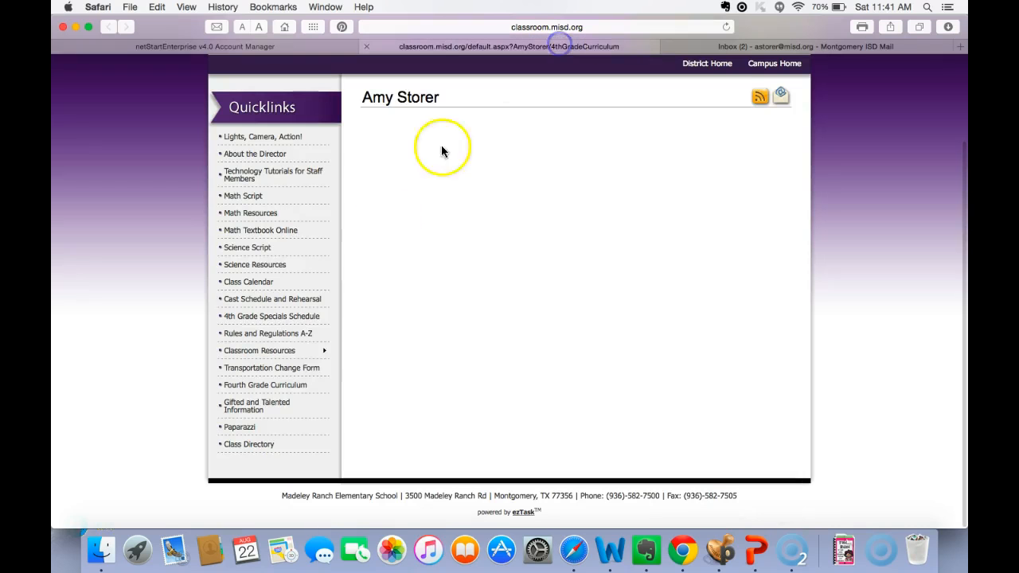
mouse_move(253, 350)
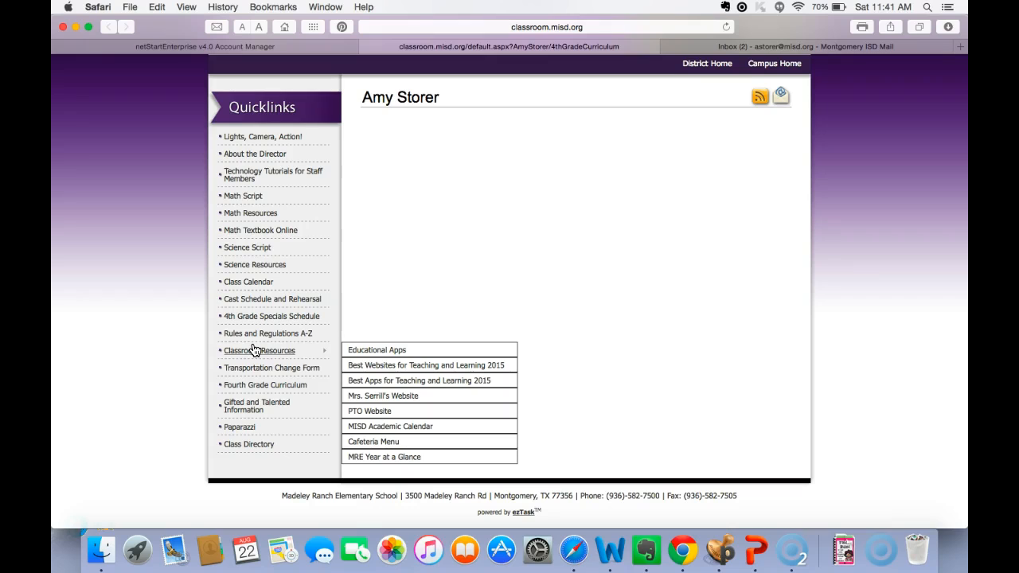
click(254, 319)
click(370, 357)
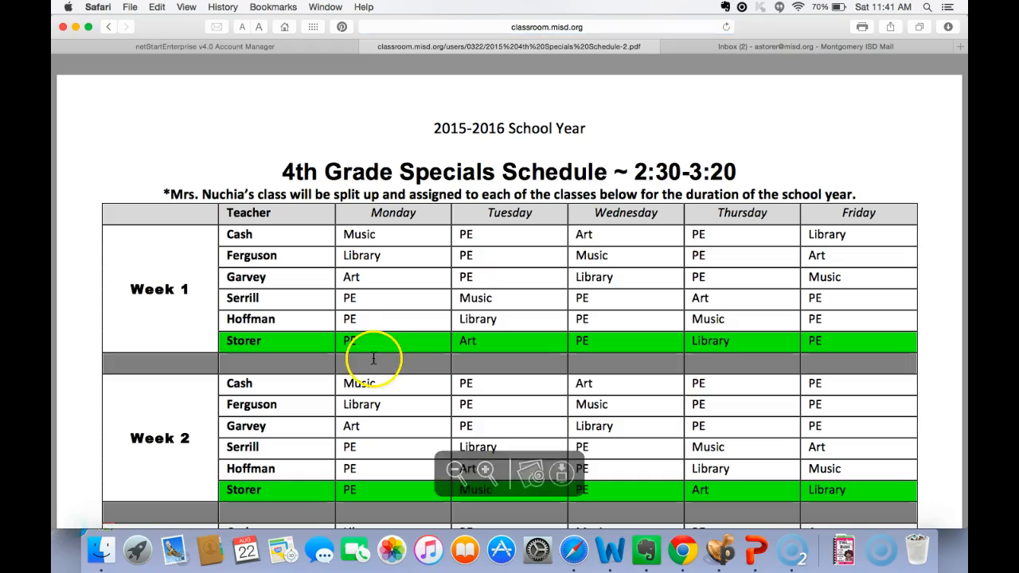
scroll(374, 359, down, 2)
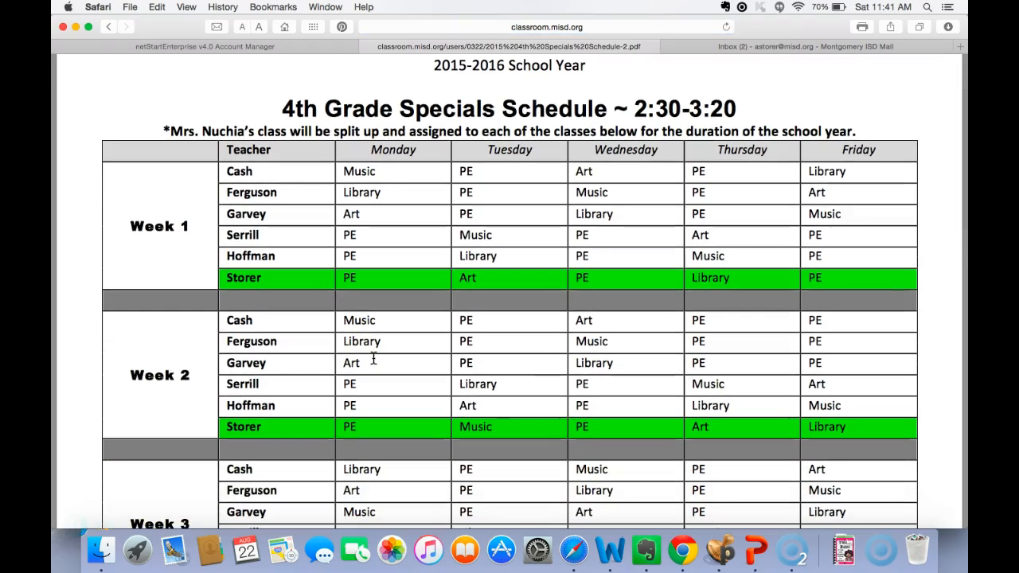
scroll(373, 359, down, 10)
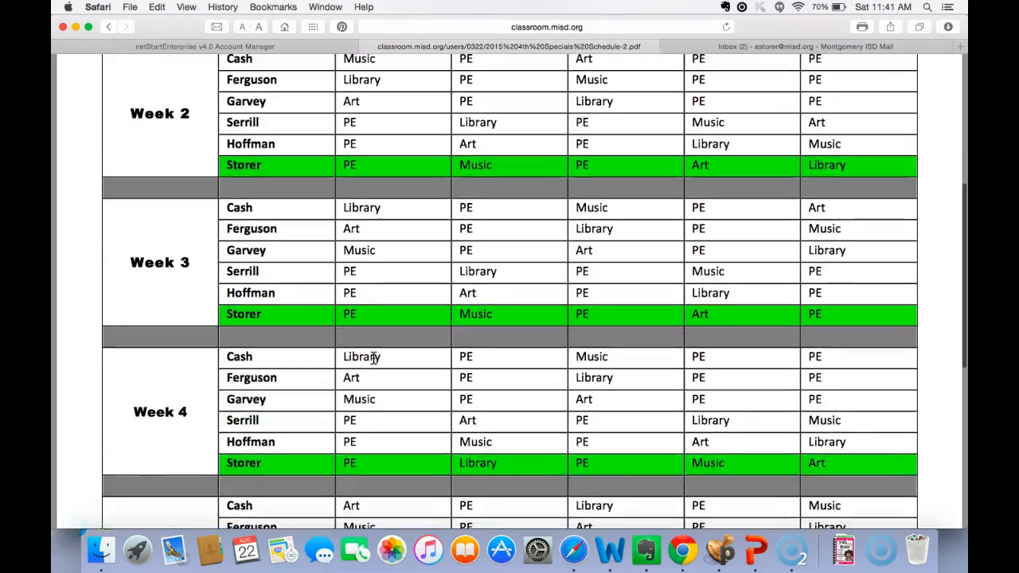
scroll(373, 359, up, 10)
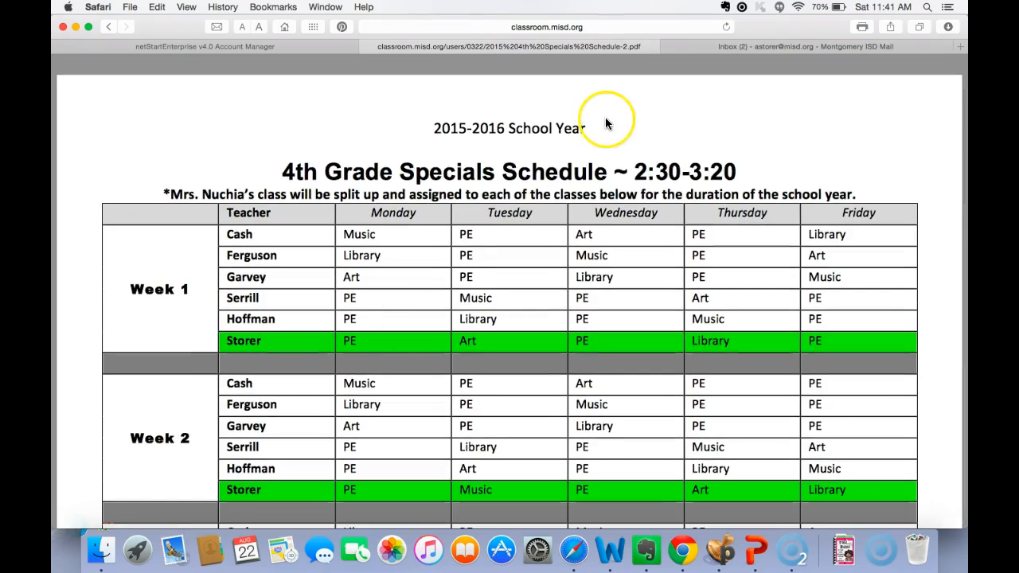
click(370, 46)
- Open the 4th Grade Specials Schedule menu item for editing and browse the site's files for its URL
click(647, 149)
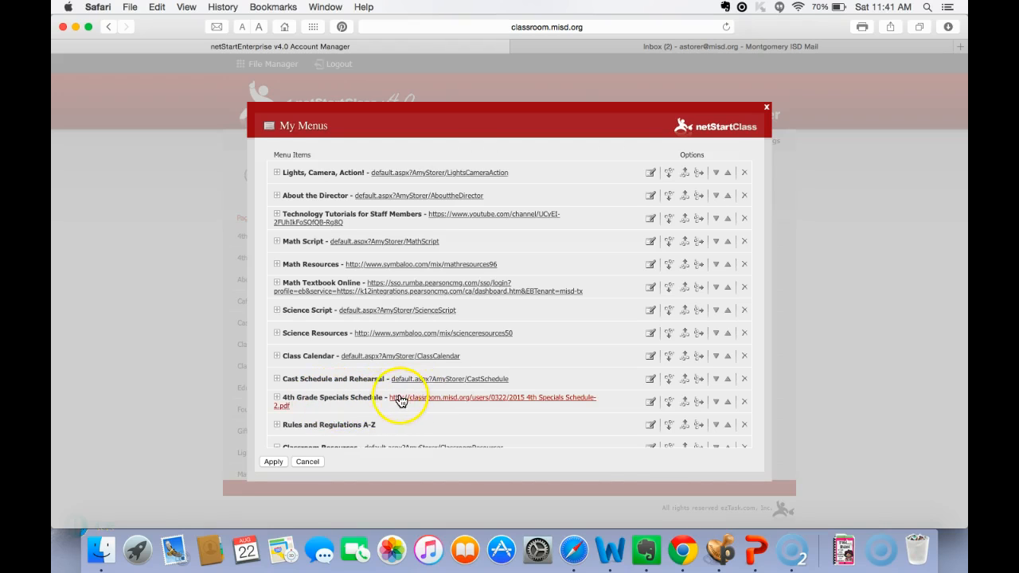
click(652, 405)
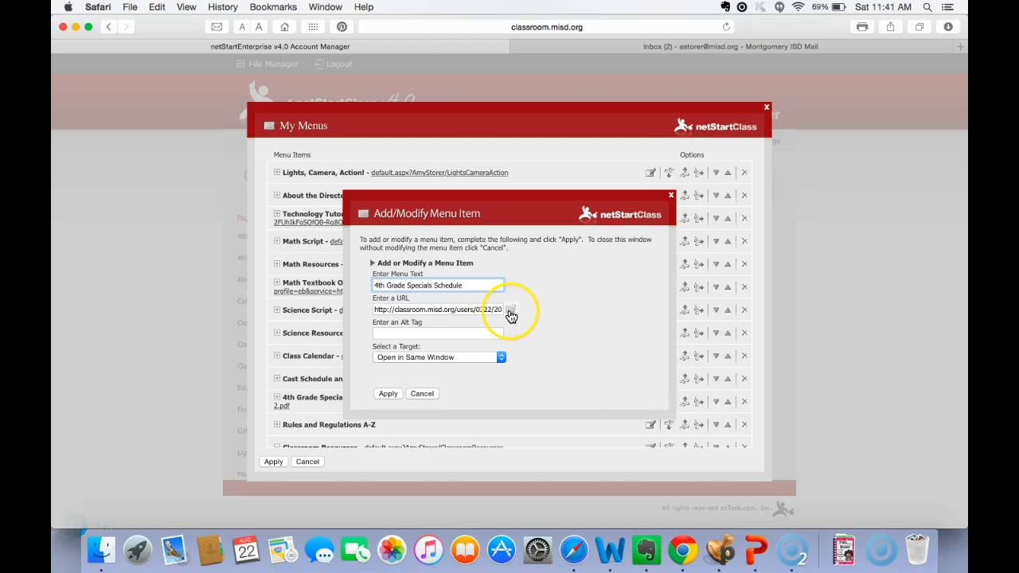
click(510, 310)
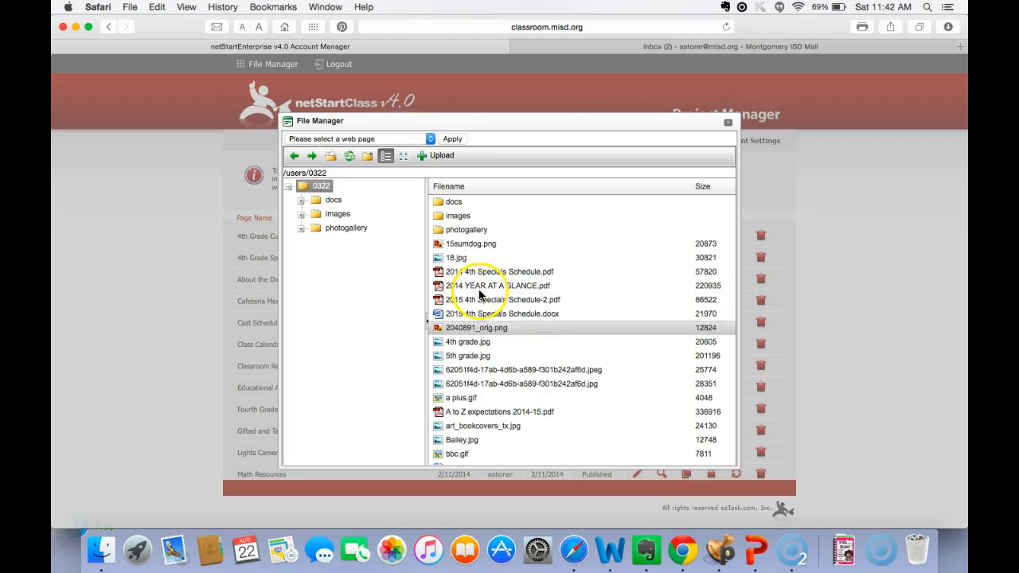
- Look at how a file is chosen from the computer for upload, and close the upload dialog without uploading
click(438, 156)
click(547, 219)
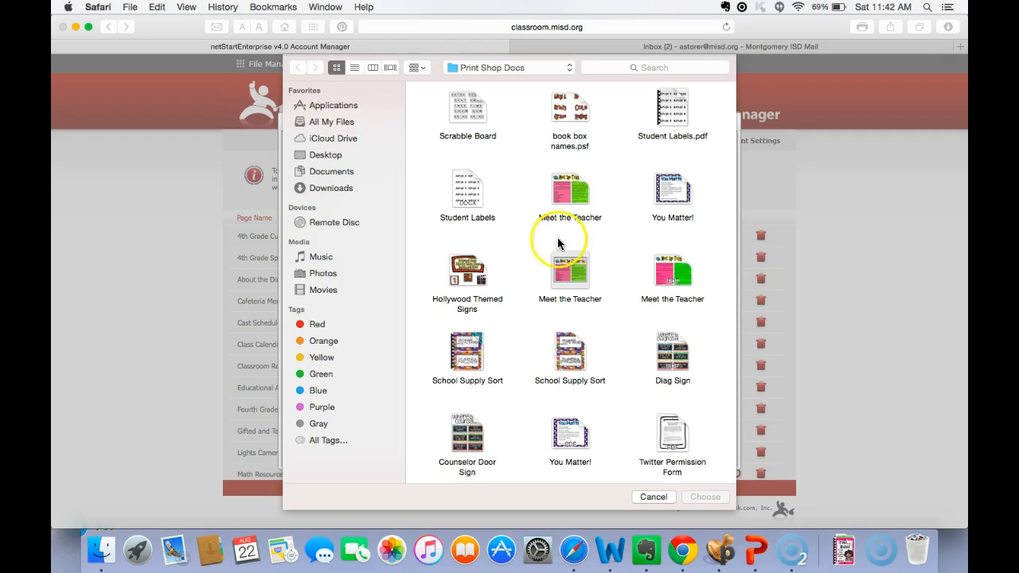
click(654, 496)
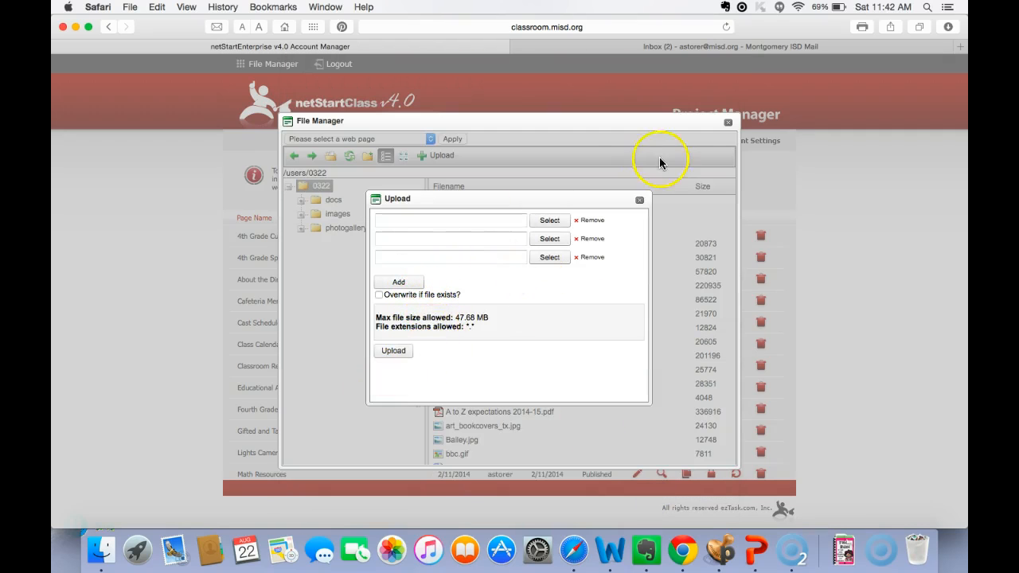
click(639, 199)
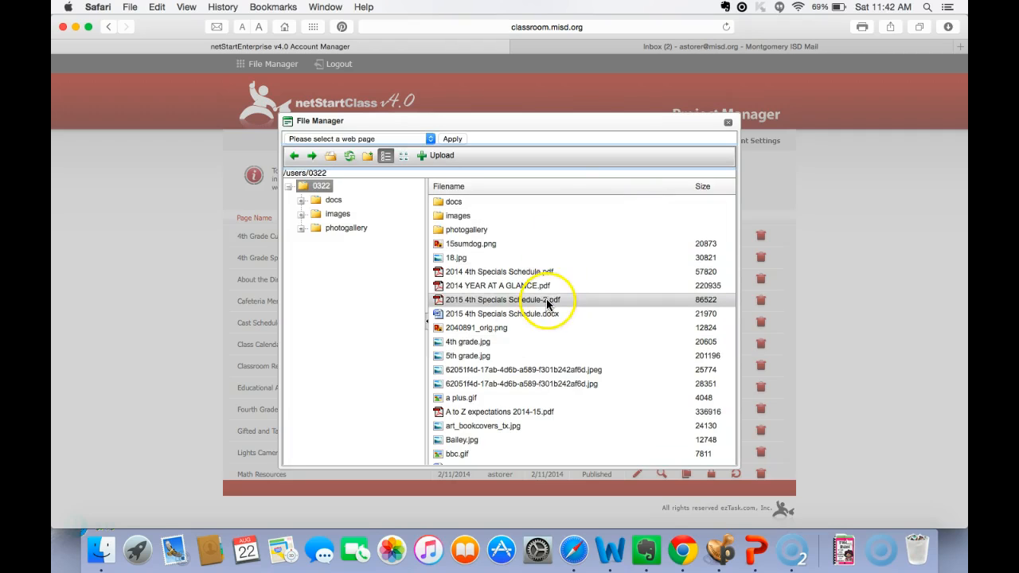
- Highlight 2014 4th Specials Schedule.pdf, close the File Manager without linking it, and leave the menu item editor and My Menus
click(493, 275)
click(727, 121)
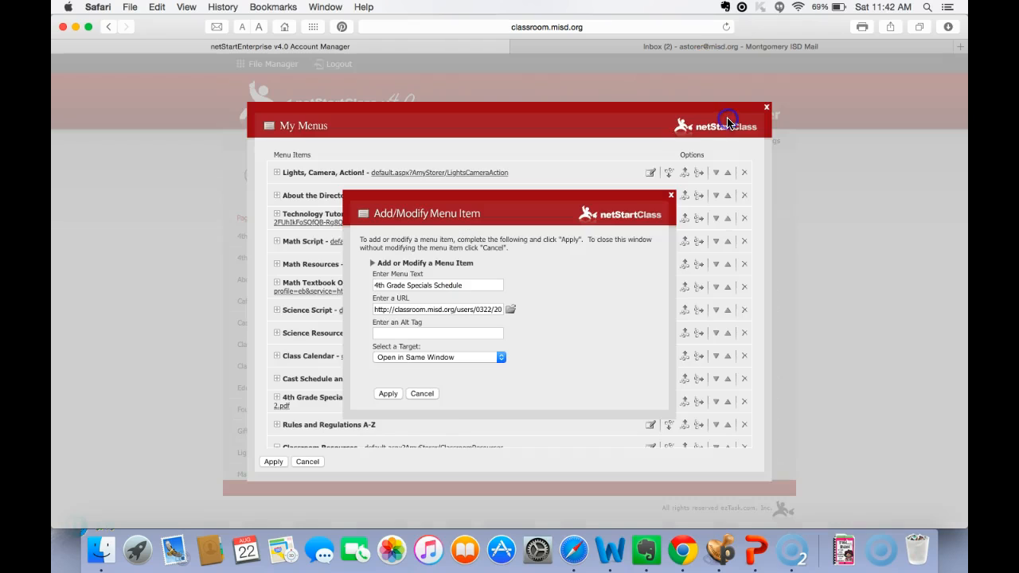
click(396, 393)
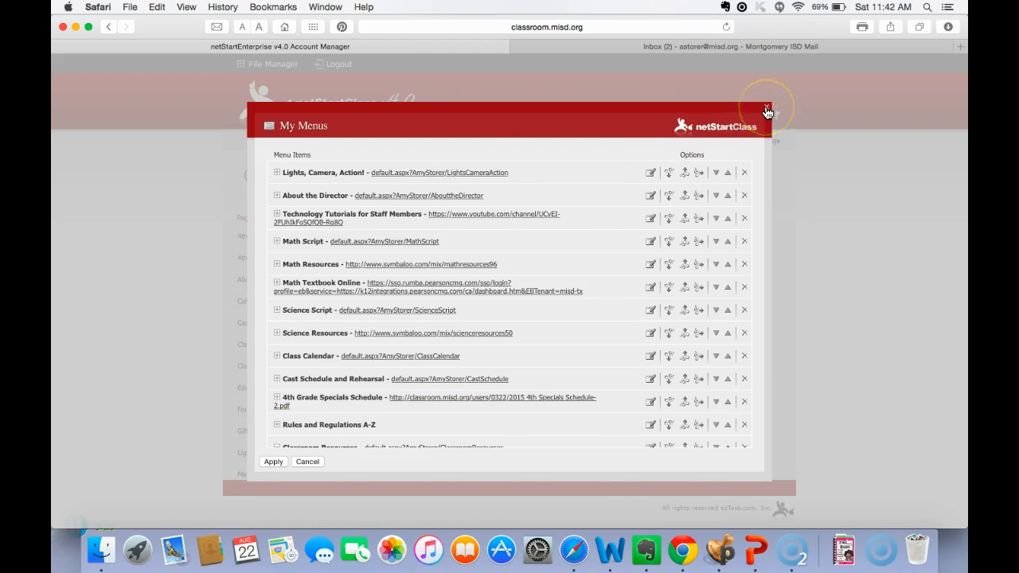
click(766, 109)
- Find the Math Script page in the Project Manager's page list and open it for editing
click(370, 387)
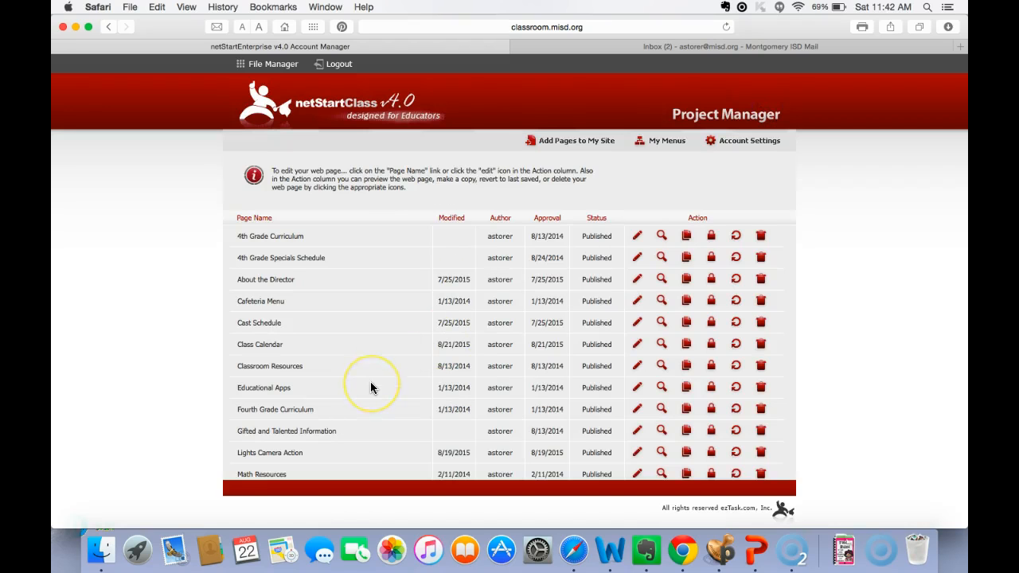
scroll(371, 384, down, 1)
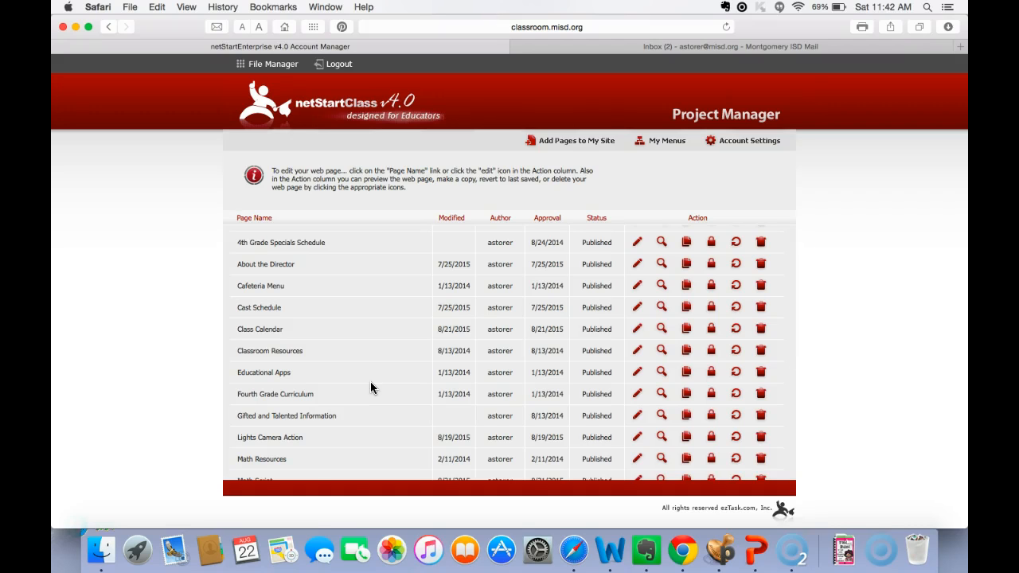
scroll(370, 387, down, 10)
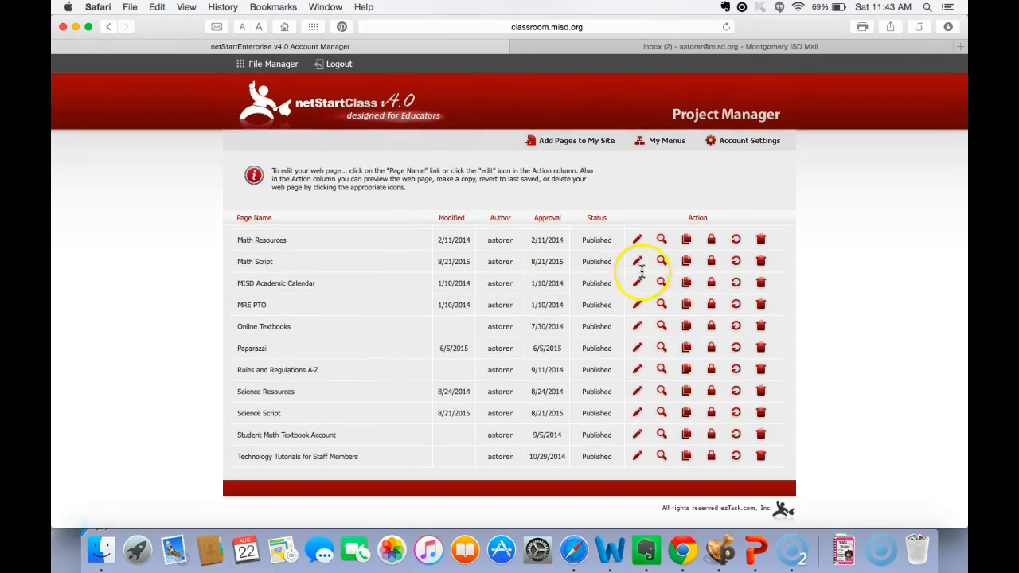
click(638, 262)
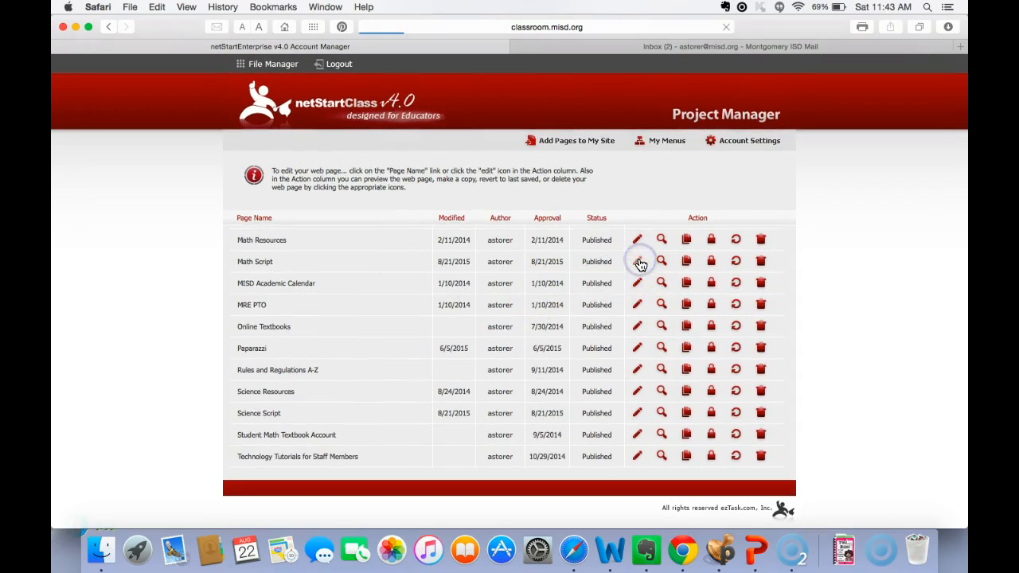
- Open YouTube in a new browser tab and search for "place value rap"
click(959, 48)
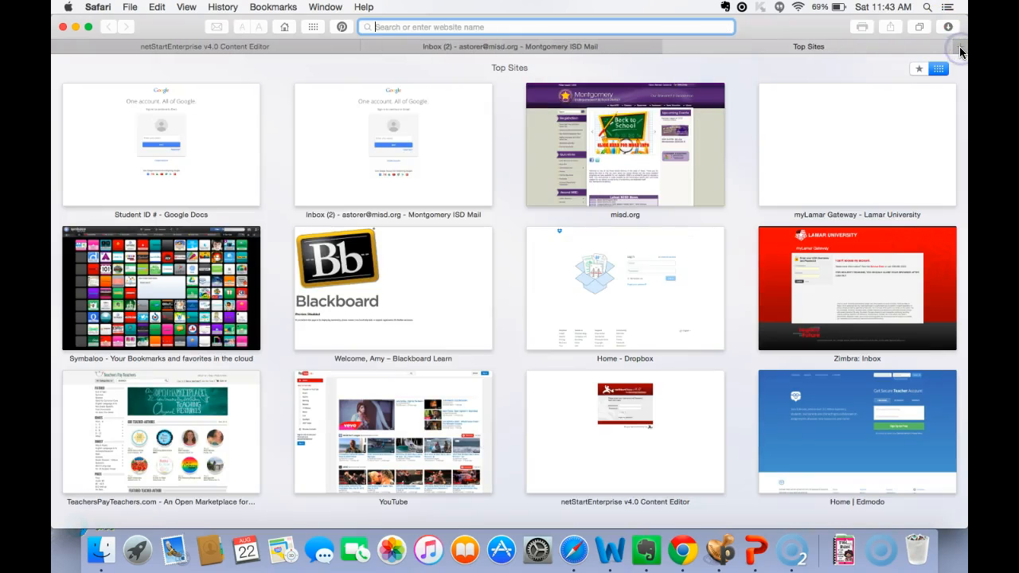
text(youtube)
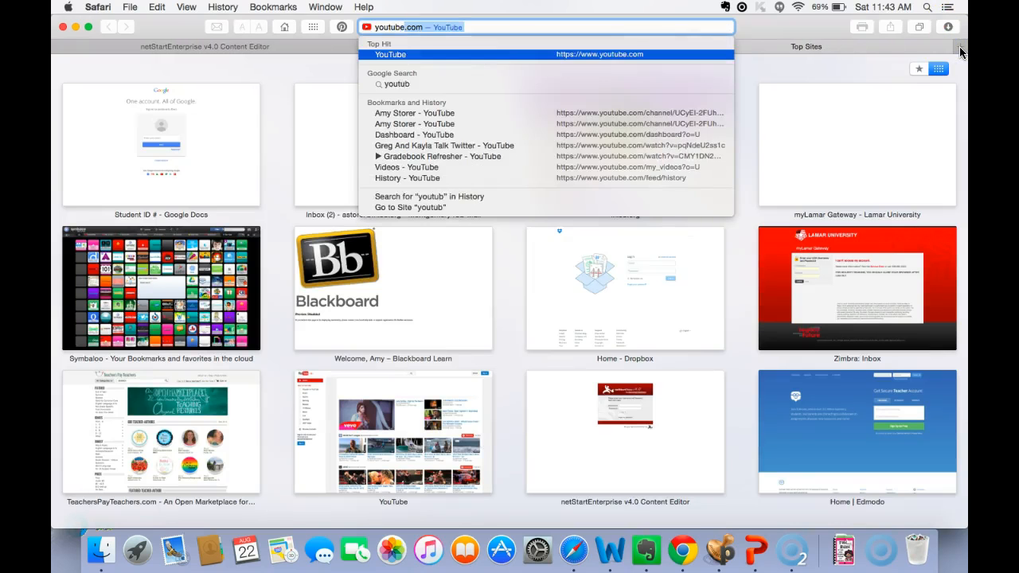
key(Return)
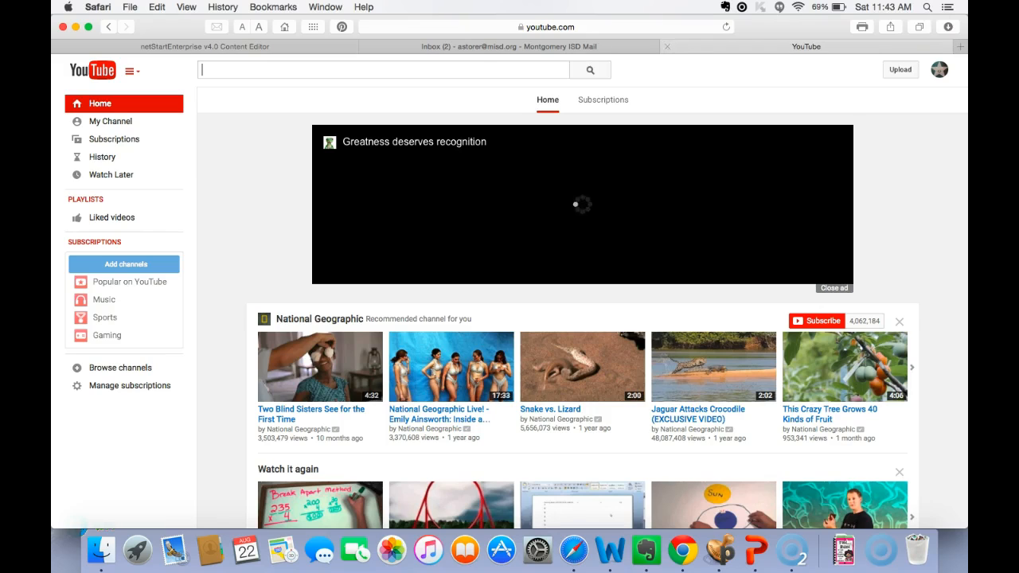
click(466, 68)
text(pl)
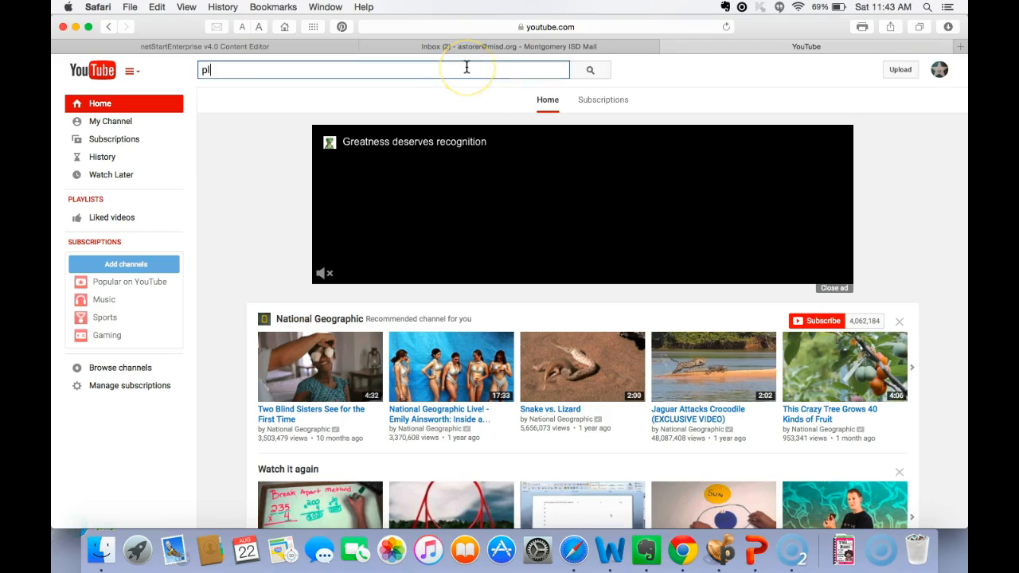
text(ace v)
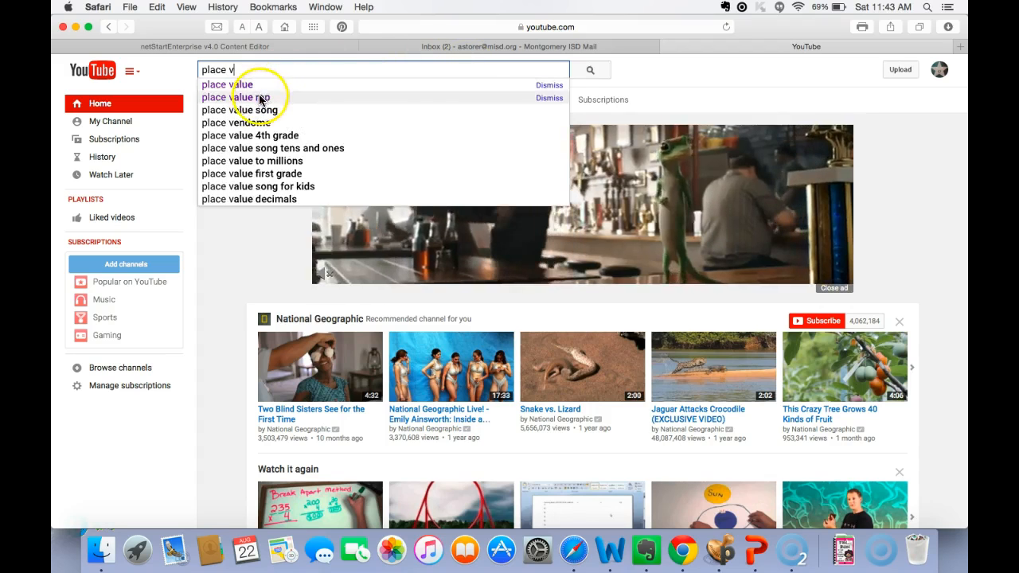
click(259, 97)
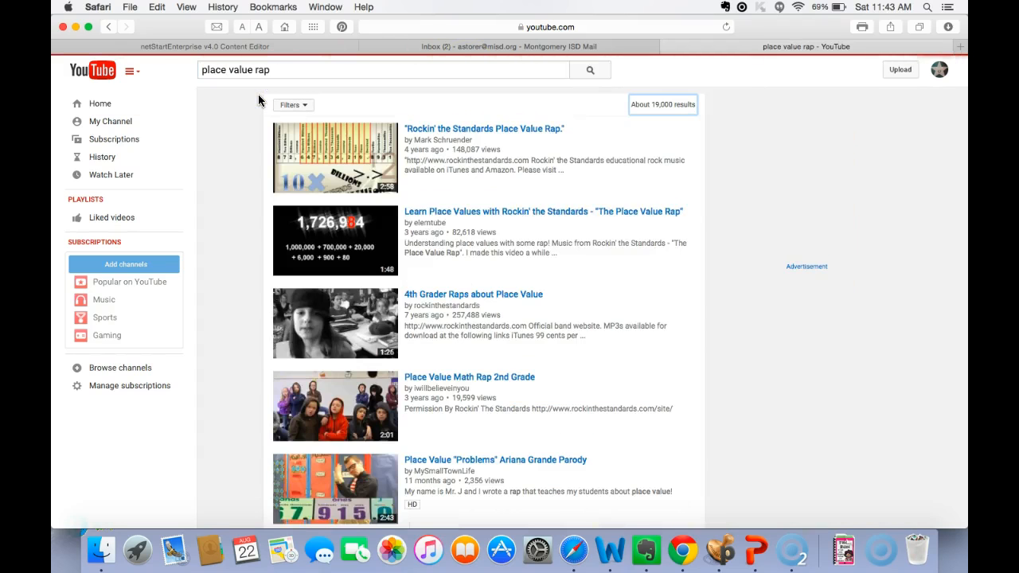
- Open the video "4th Grader Raps about Place Value" from the search results and pause it
scroll(340, 470, down, 5)
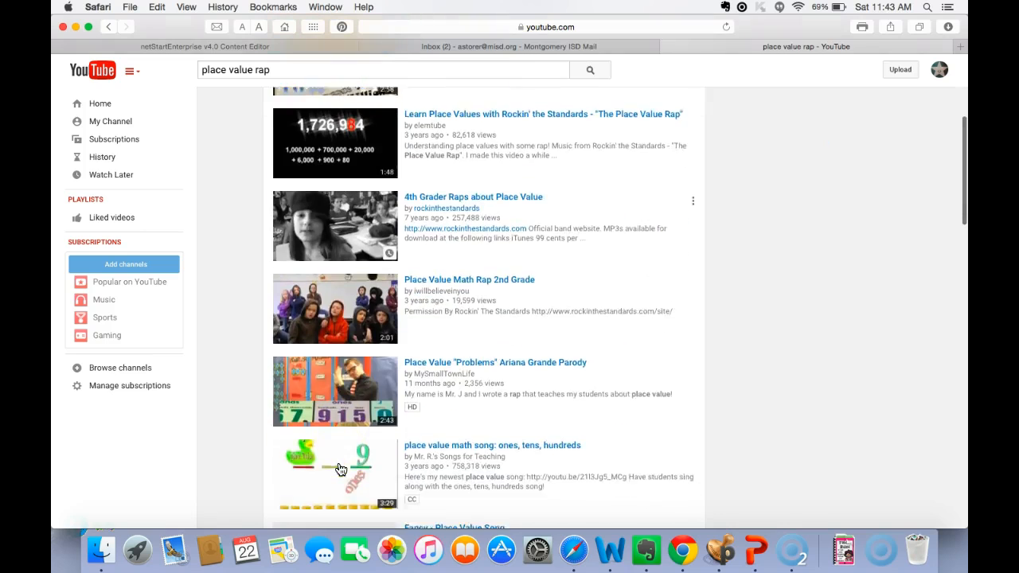
click(468, 191)
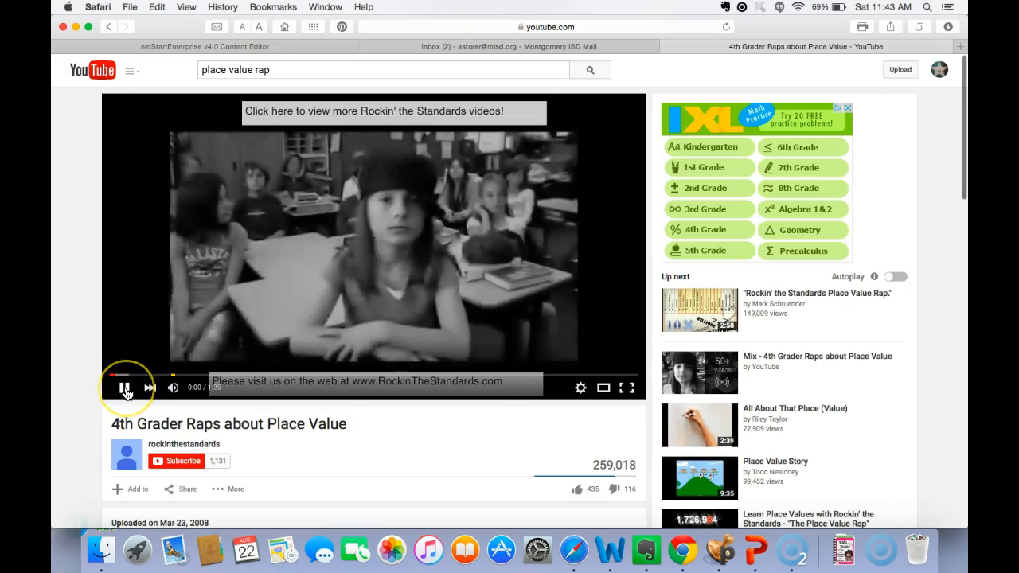
click(124, 388)
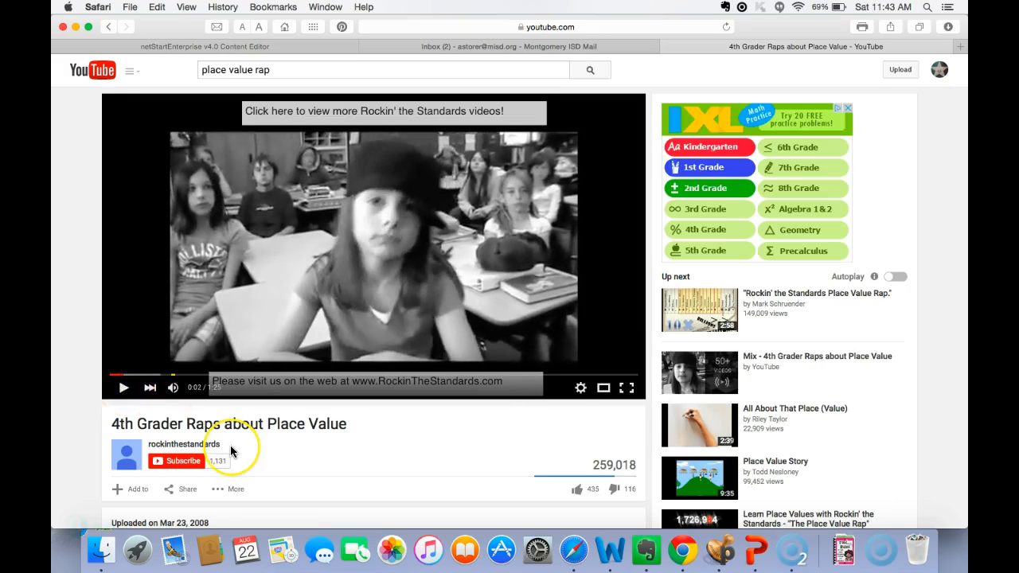
- Display the video's embed code among its sharing options and copy the iframe code
scroll(230, 444, down, 3)
scroll(231, 451, down, 1)
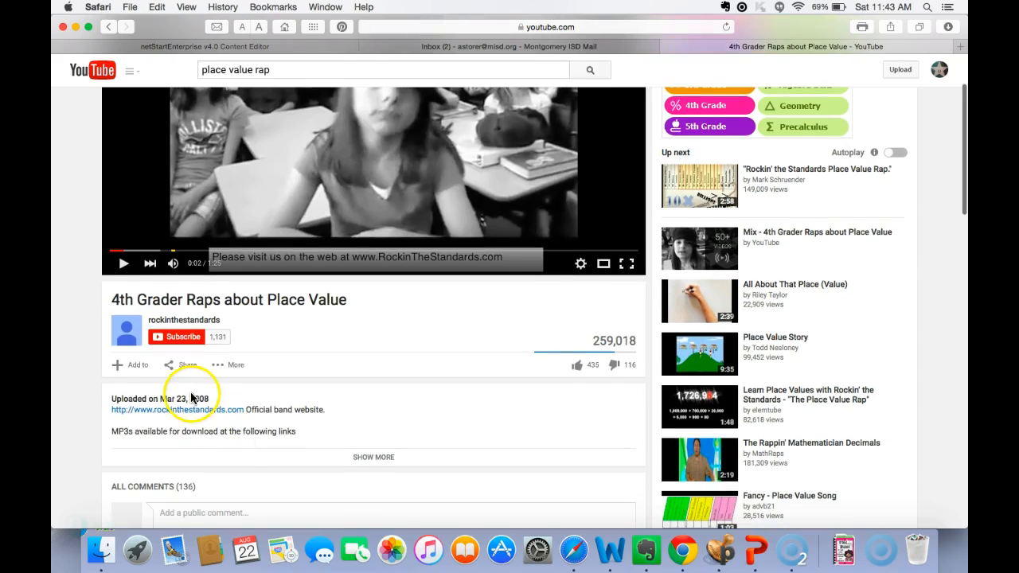
click(178, 365)
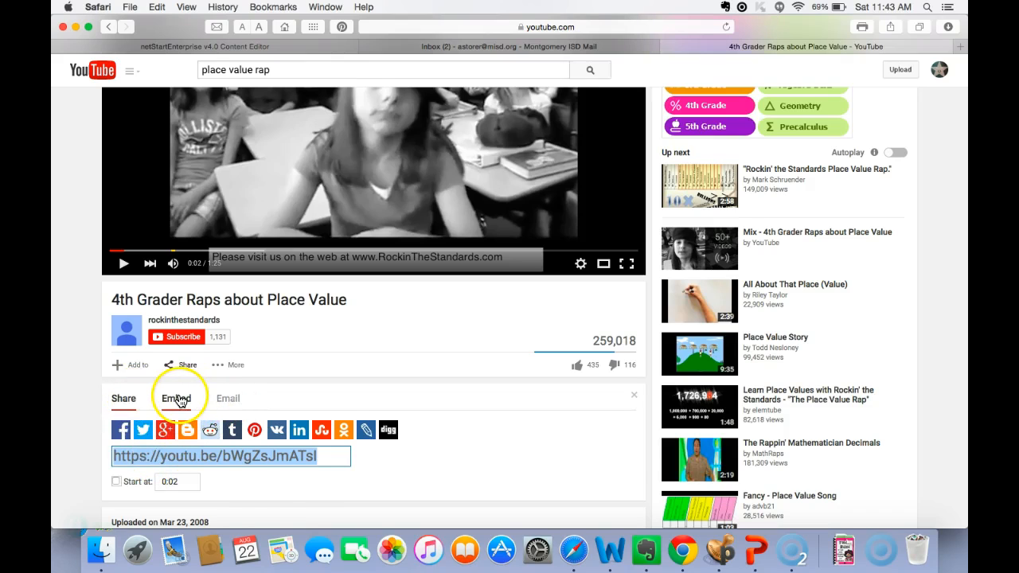
click(176, 398)
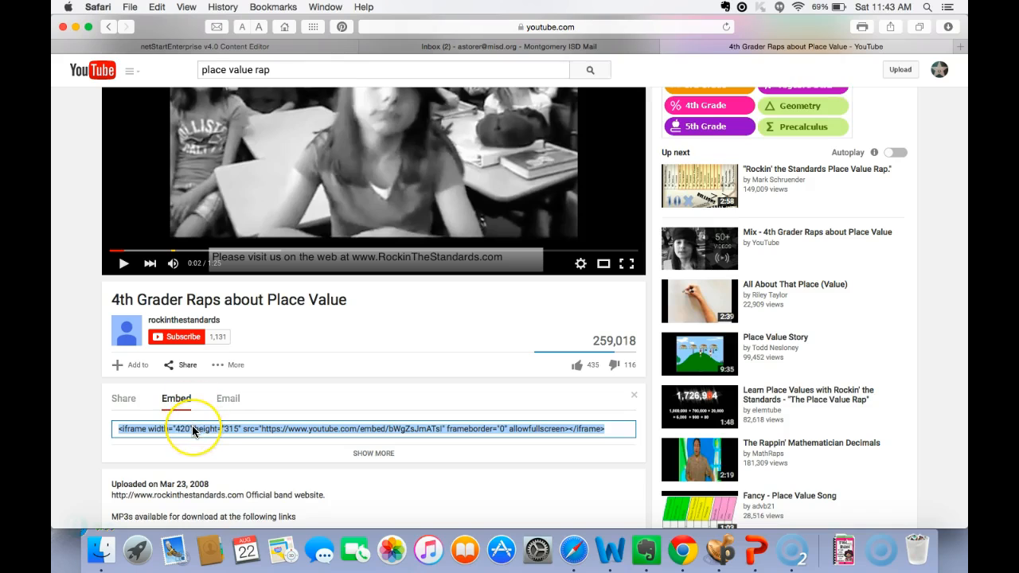
right_click(193, 430)
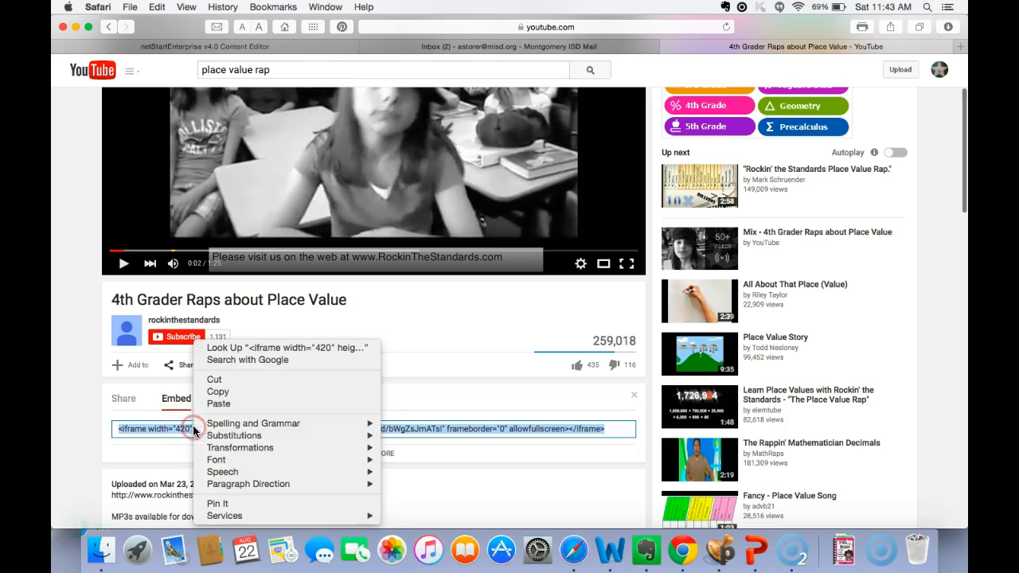
click(217, 395)
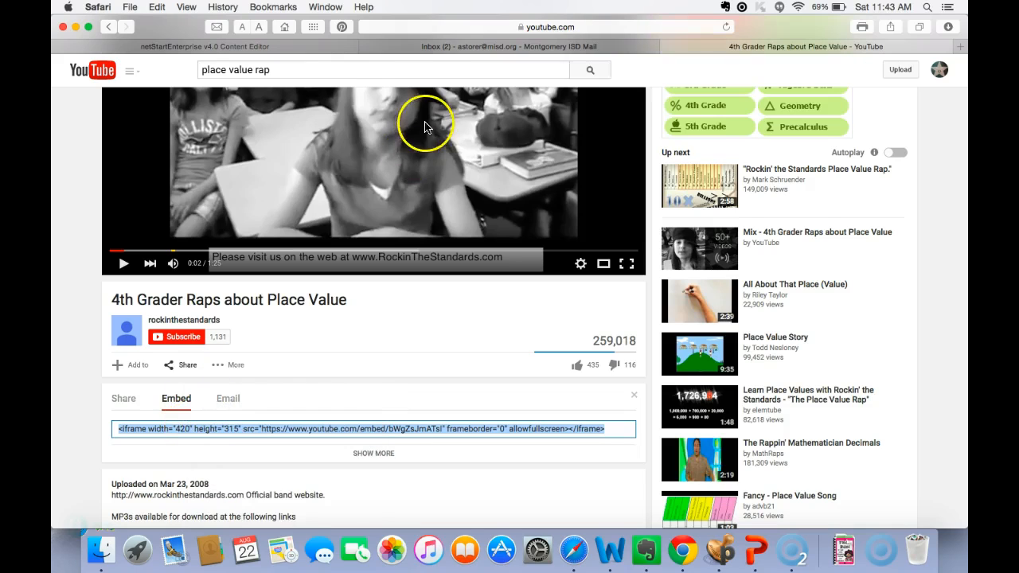
- Return to the Content Editor and show the HTML source of the Math Script page's story
click(339, 46)
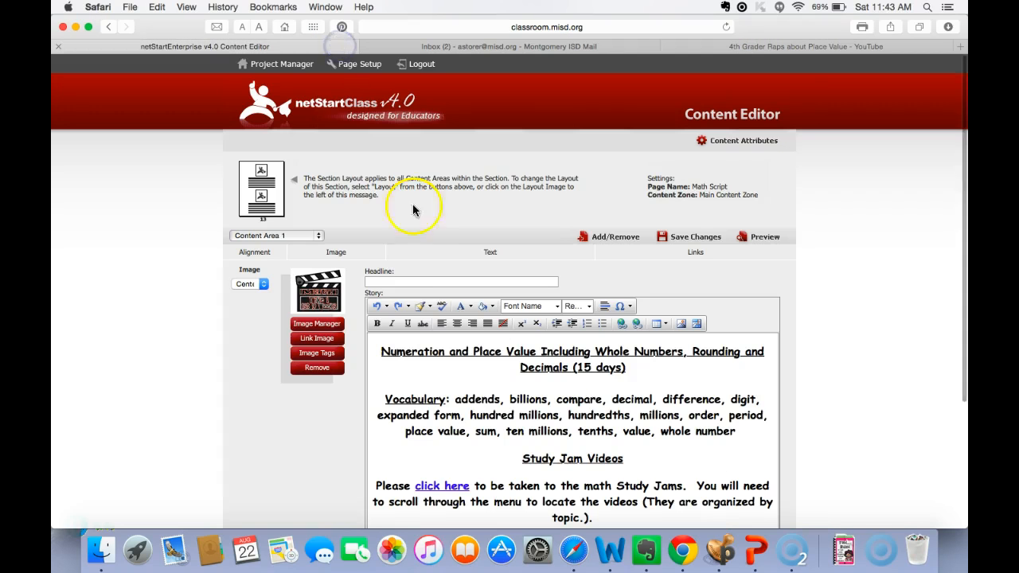
scroll(478, 422, down, 5)
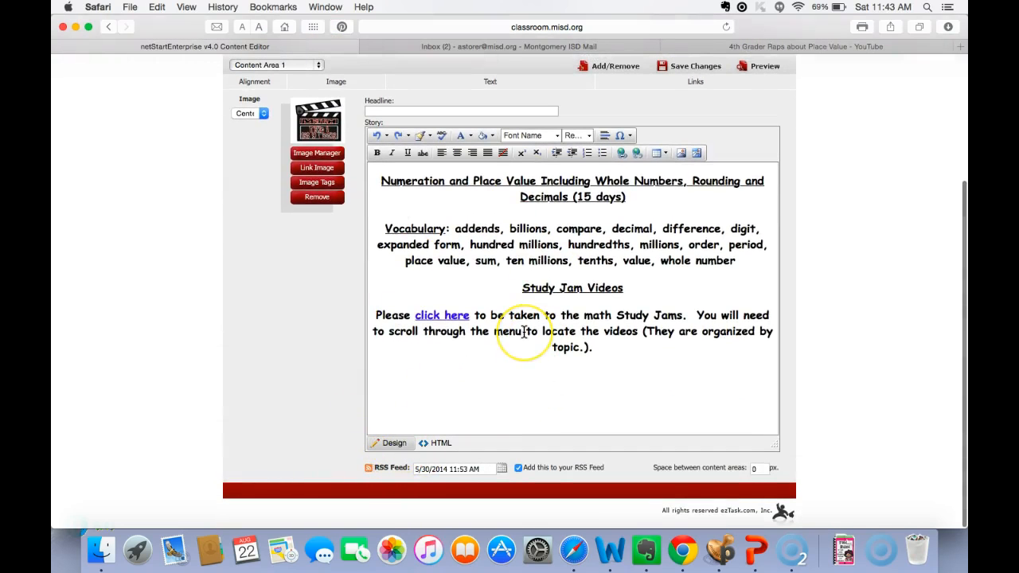
click(436, 443)
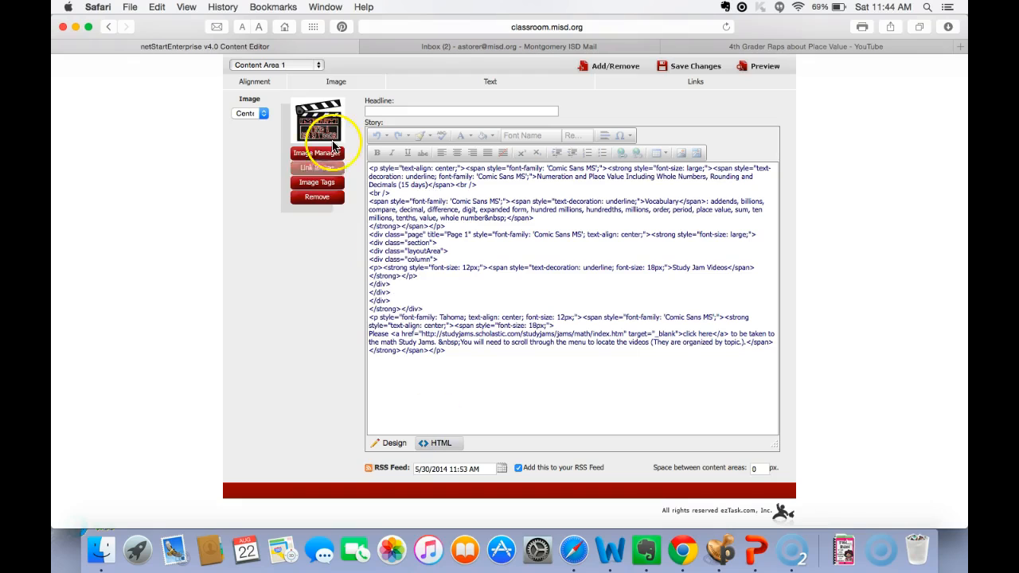
- Switch the Math Script page to Content Area 2 and show the HTML source of its story
click(319, 66)
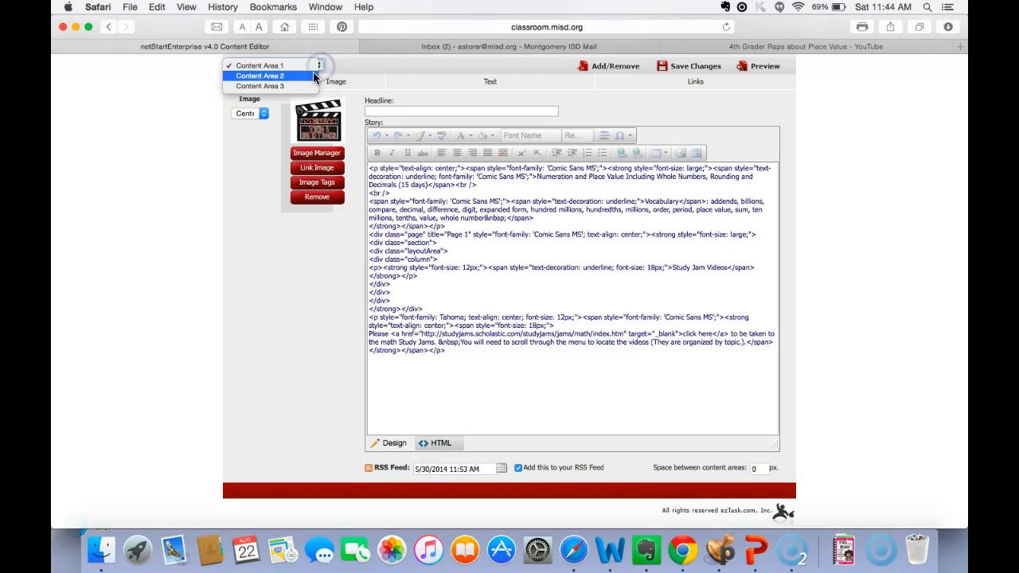
click(310, 74)
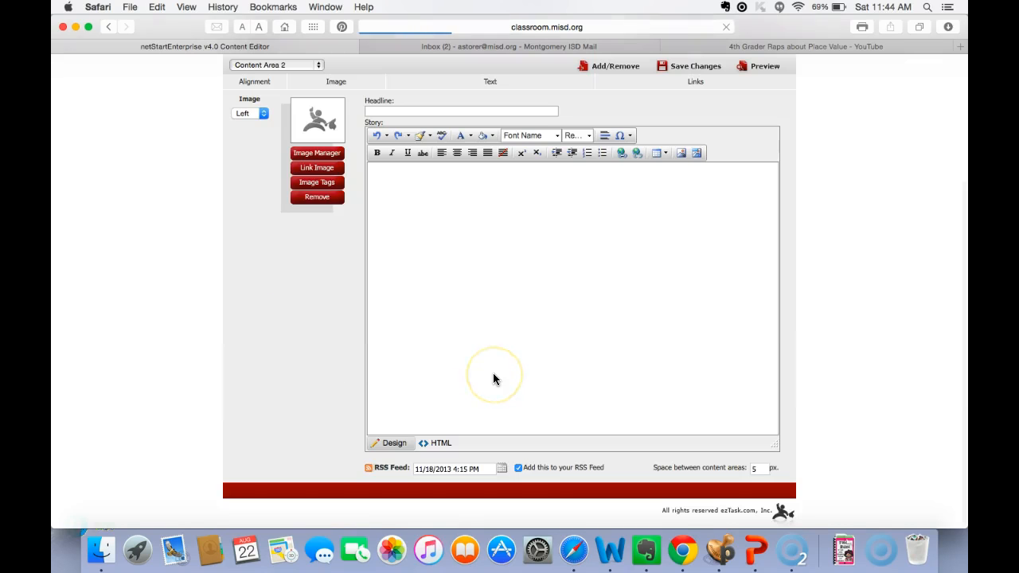
click(441, 443)
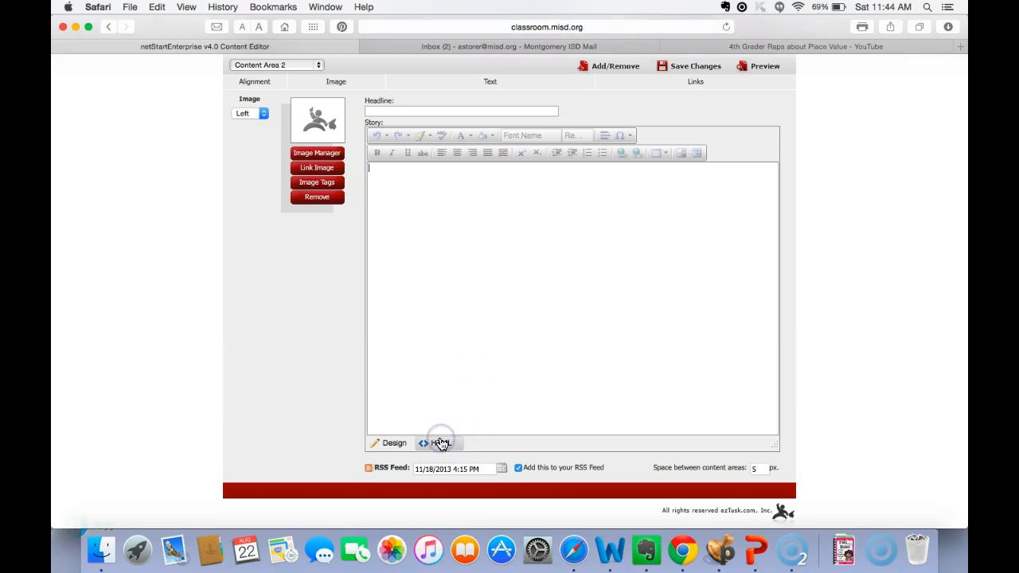
click(345, 166)
- Switch the Math Script page to Content Area 3 and show the HTML source of its story
click(318, 65)
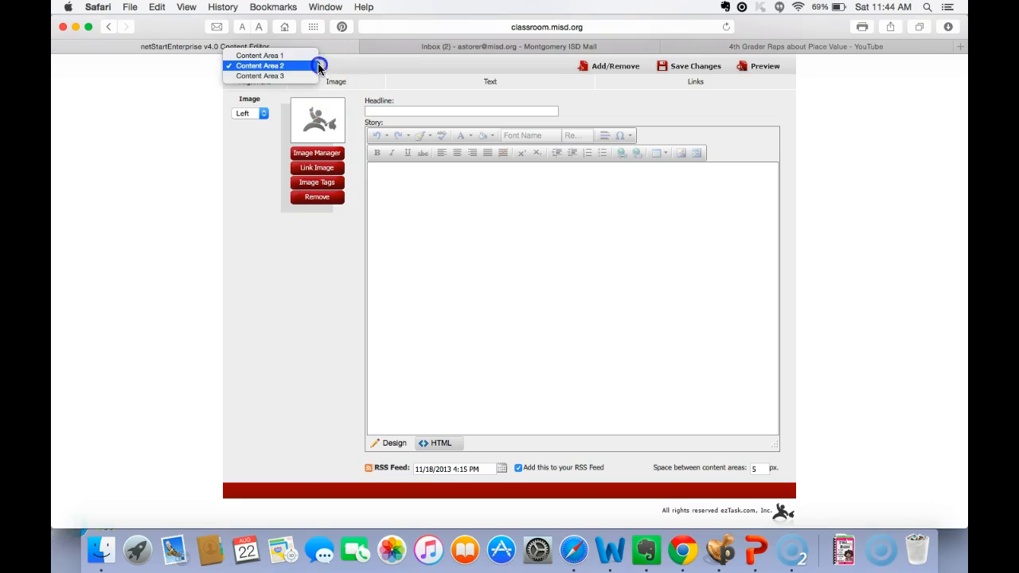
click(308, 74)
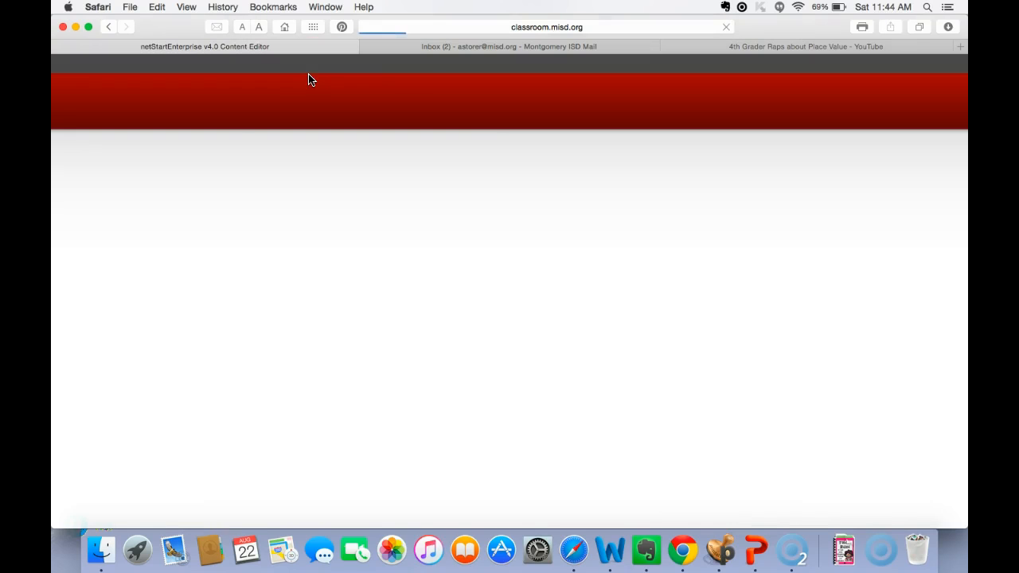
scroll(419, 369, down, 4)
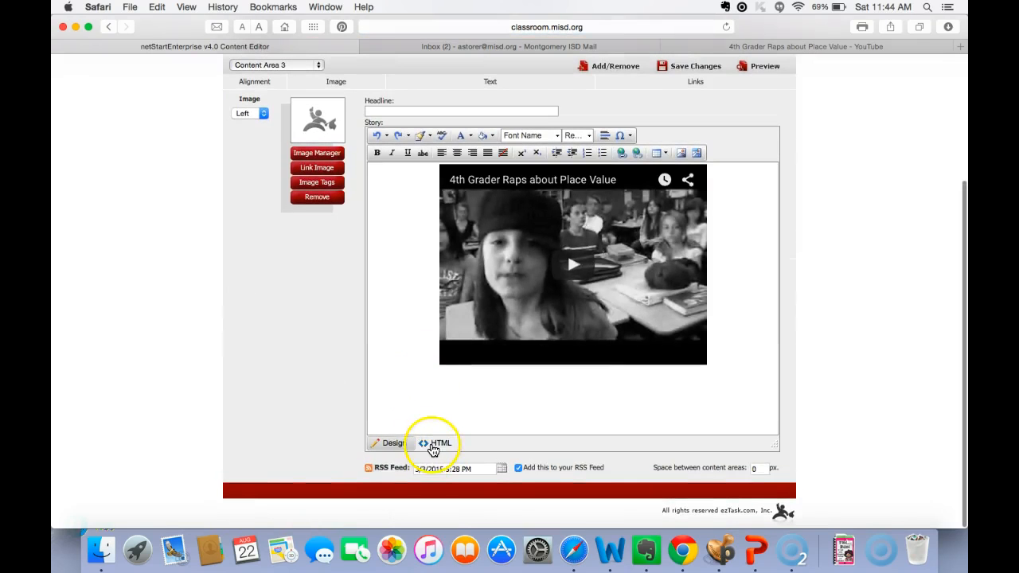
click(434, 443)
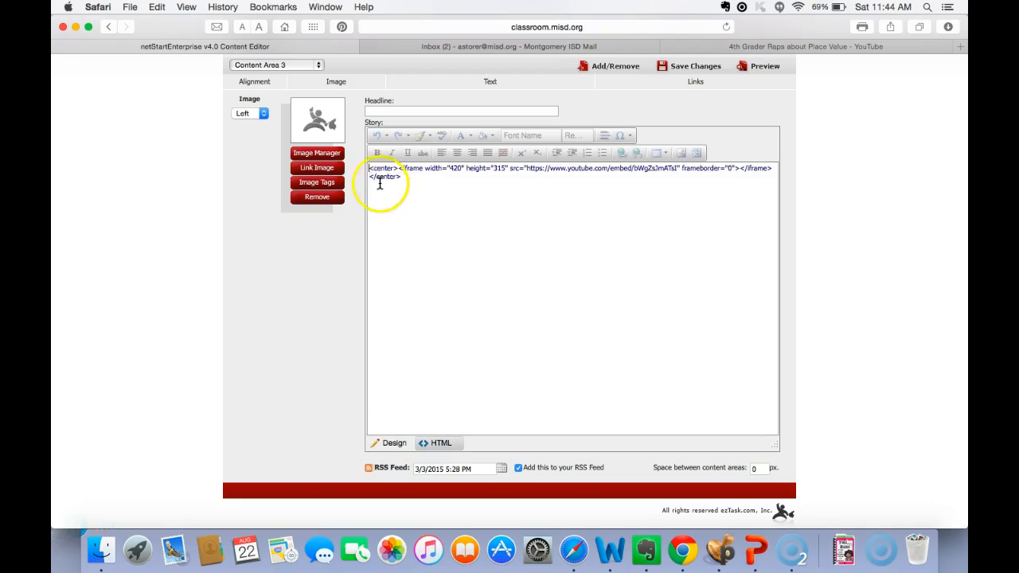
- Replace Content Area 3's HTML with the copied YouTube iframe code, put a <center> tag in front of it, and save the changes
drag(369, 169, 405, 177)
key(BackSpace)
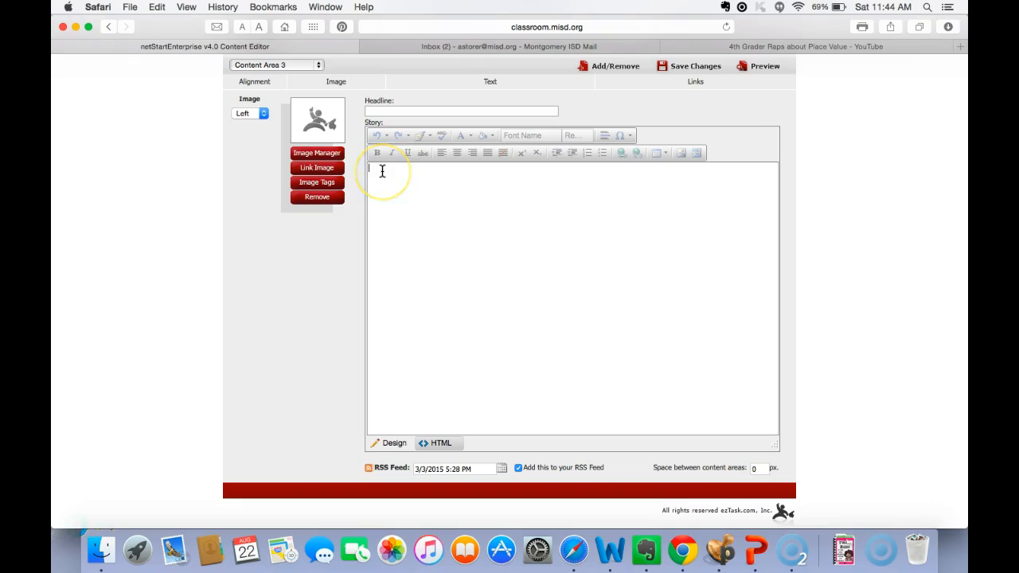
key(super+v)
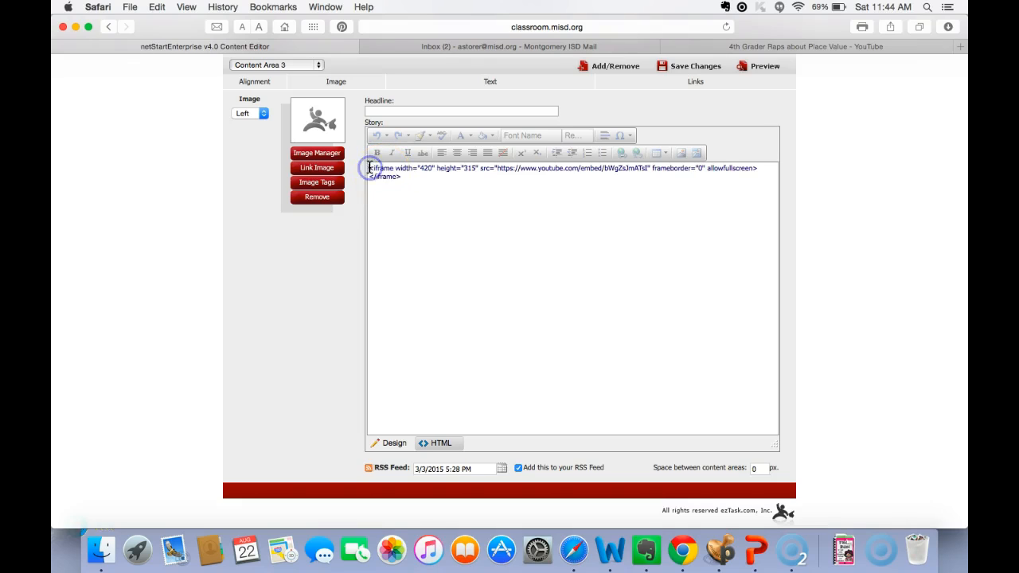
text(<center>)
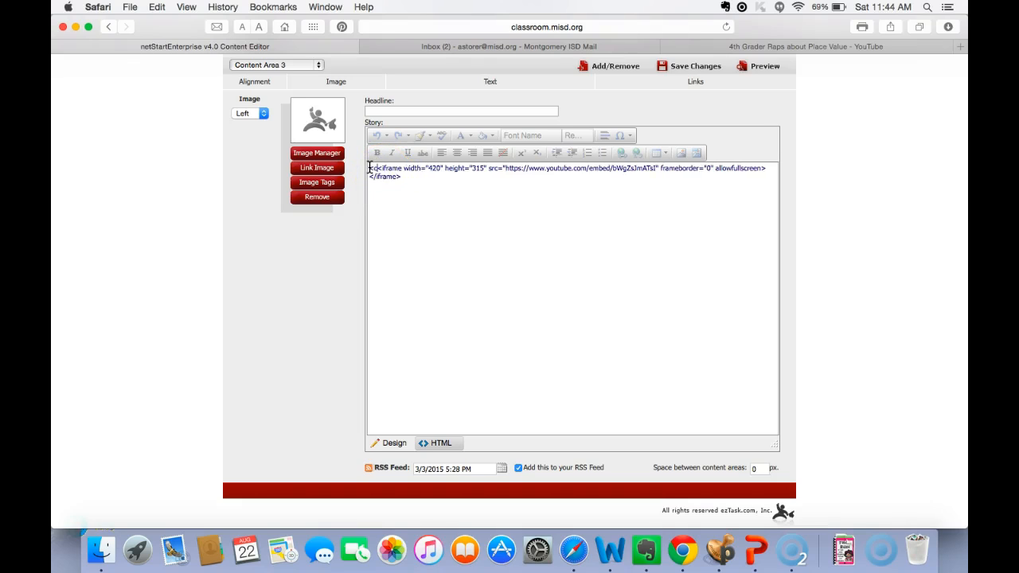
key(BackSpace)
text(>)
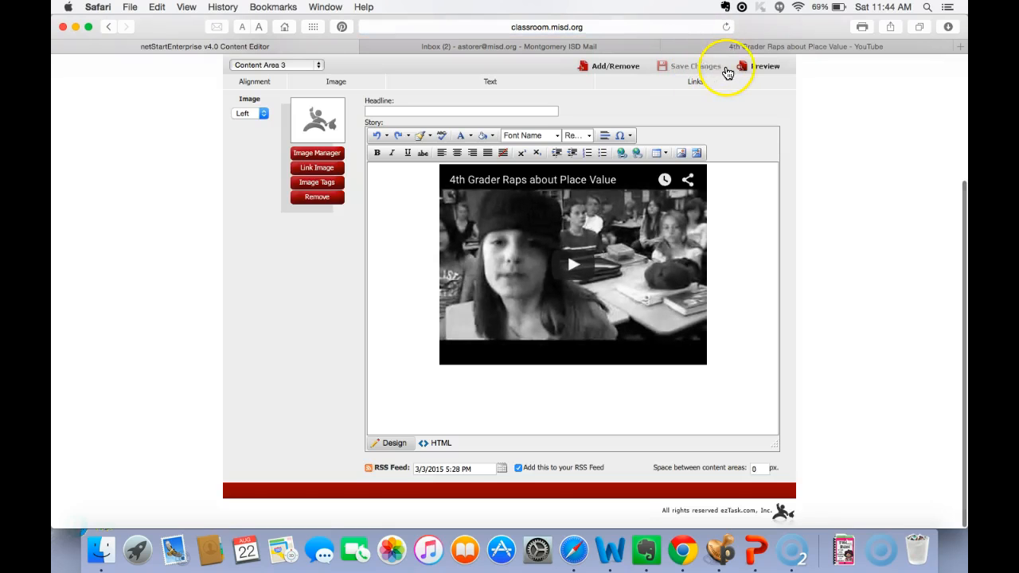
- Preview the Math Script page and check the embedded place value video below the Study Jam text
click(741, 70)
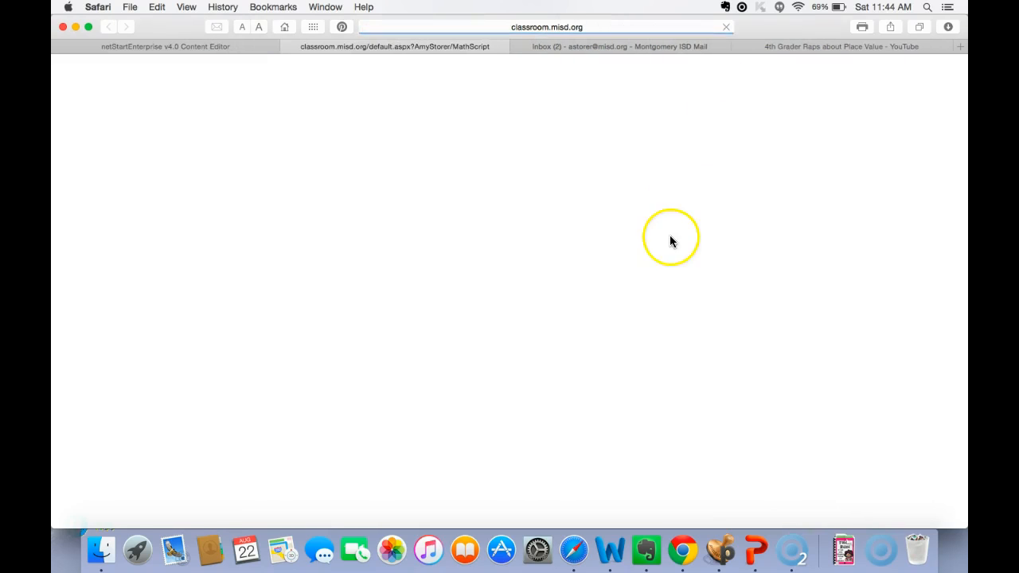
scroll(649, 346, down, 5)
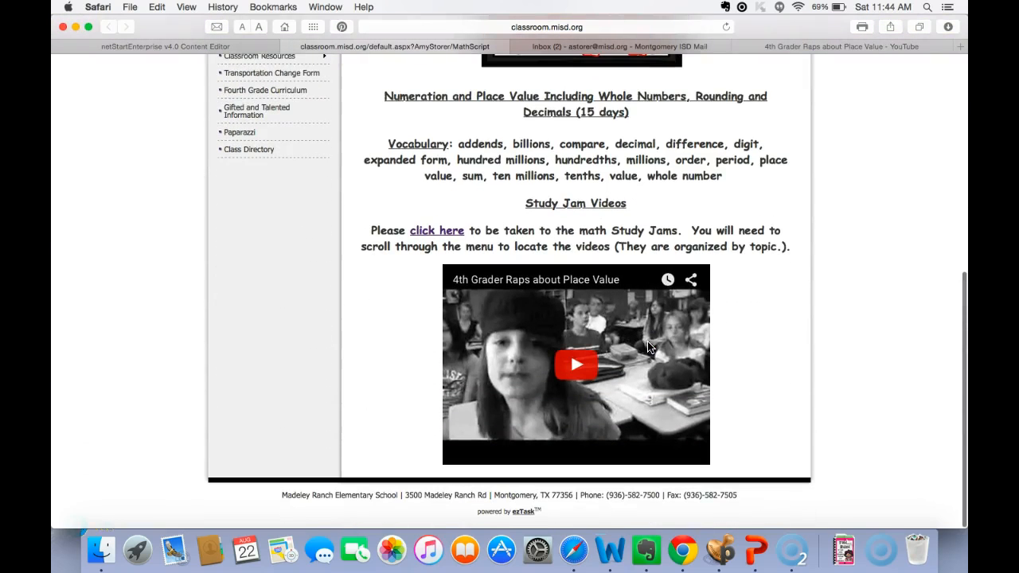
scroll(648, 346, up, 3)
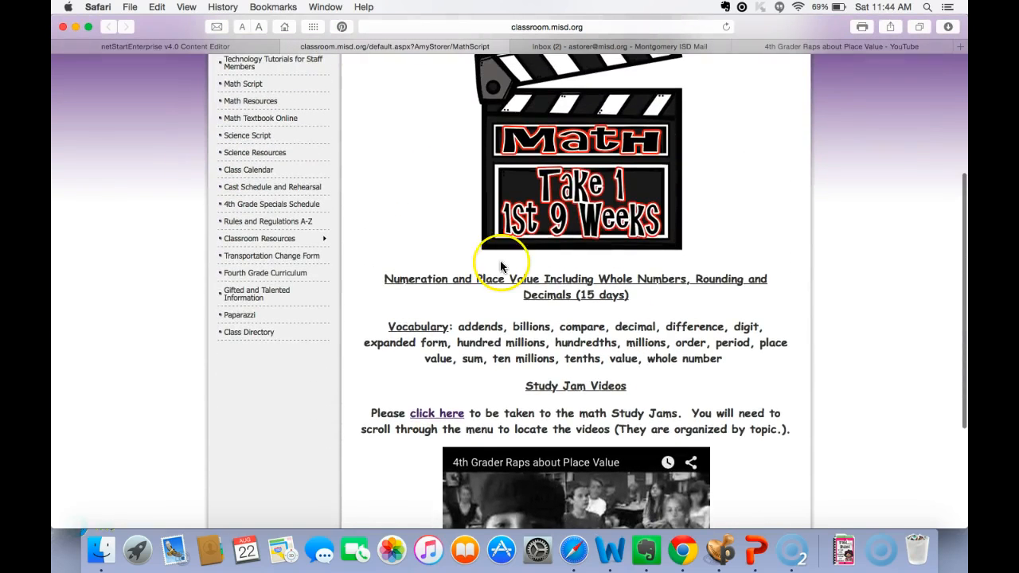
- Open the Science Script page from the Quicklinks and view its embedded lab safety video
click(268, 138)
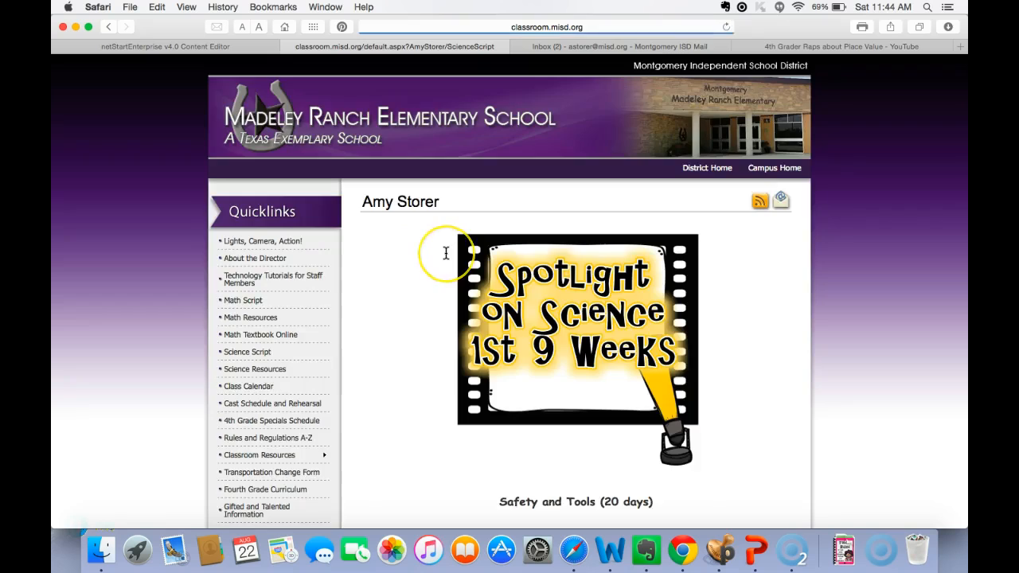
scroll(446, 253, down, 7)
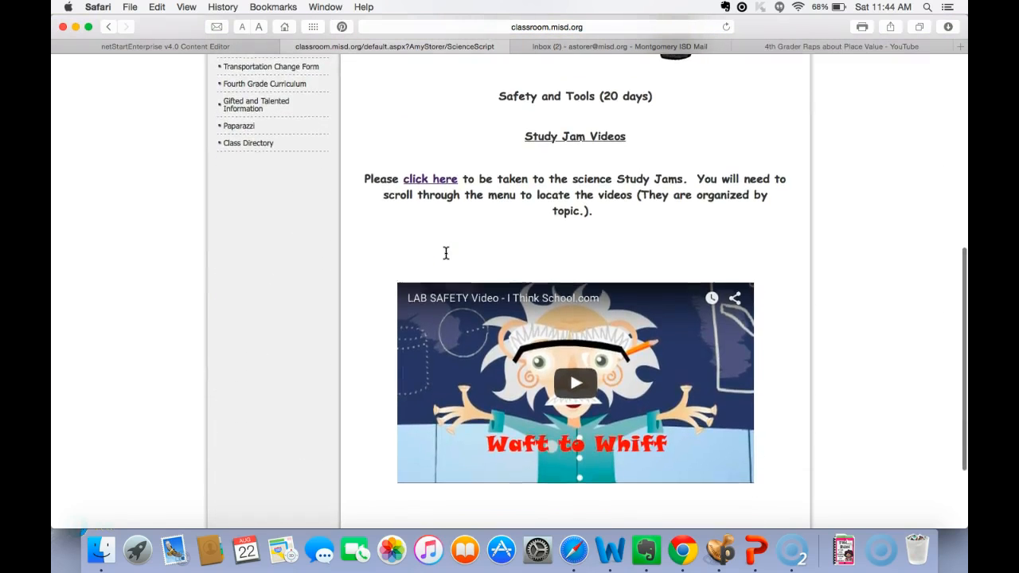
scroll(445, 253, up, 1)
scroll(446, 253, up, 1)
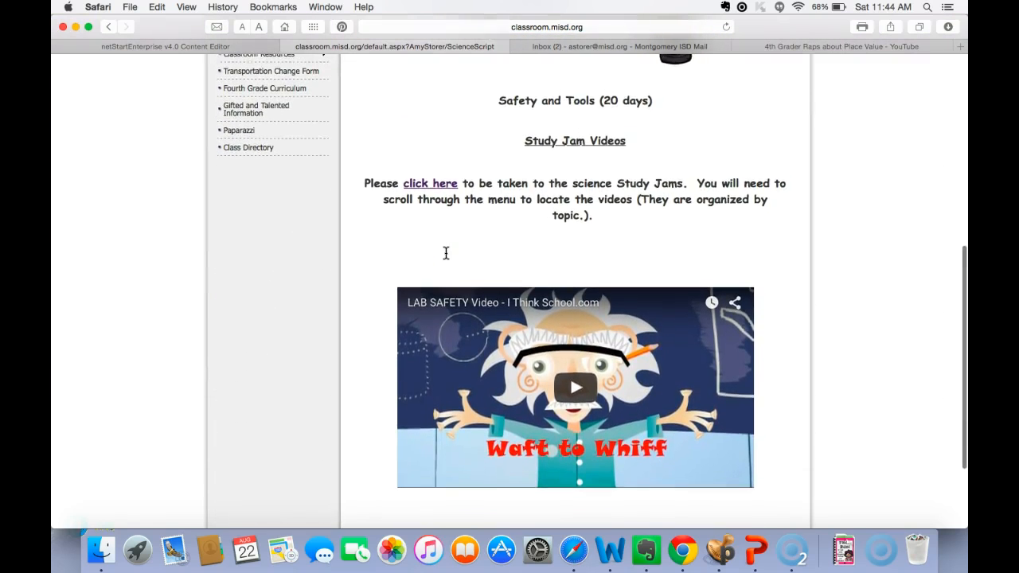
scroll(446, 253, up, 6)
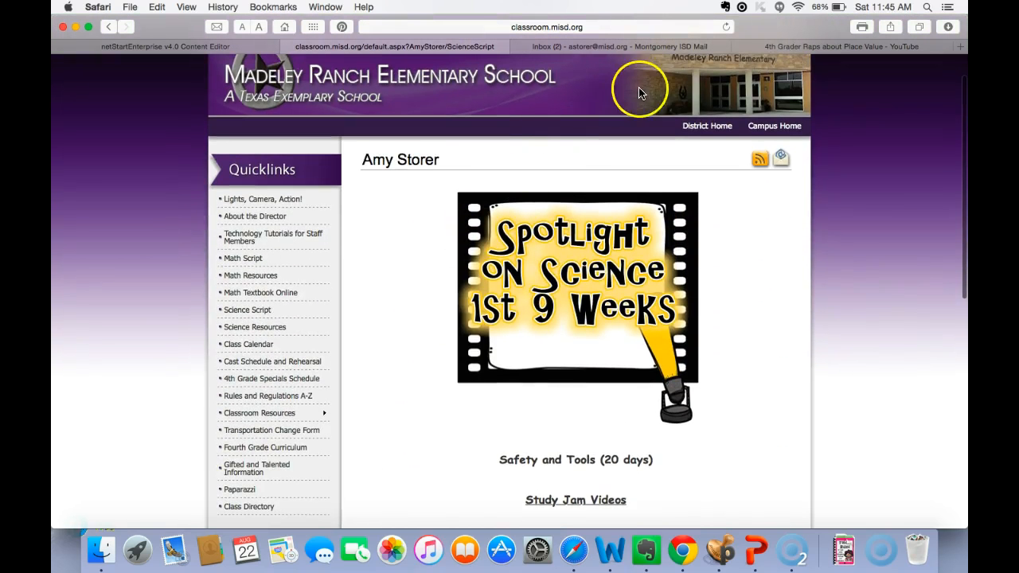
- Return to the Content Editor and display Content Area 1 of the Math Script page
click(250, 44)
scroll(347, 225, up, 3)
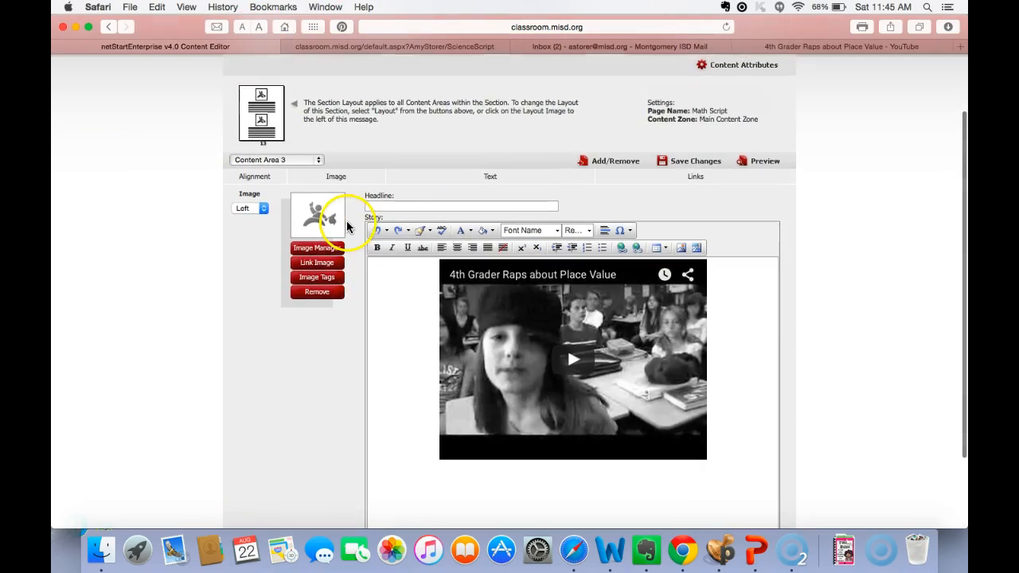
scroll(348, 219, up, 3)
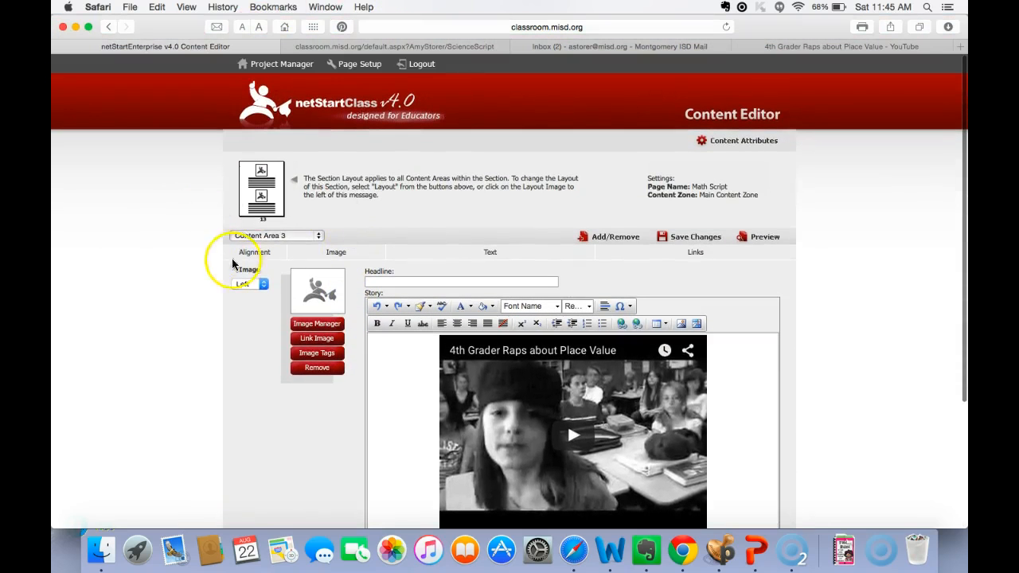
click(319, 237)
click(315, 212)
scroll(375, 394, down, 3)
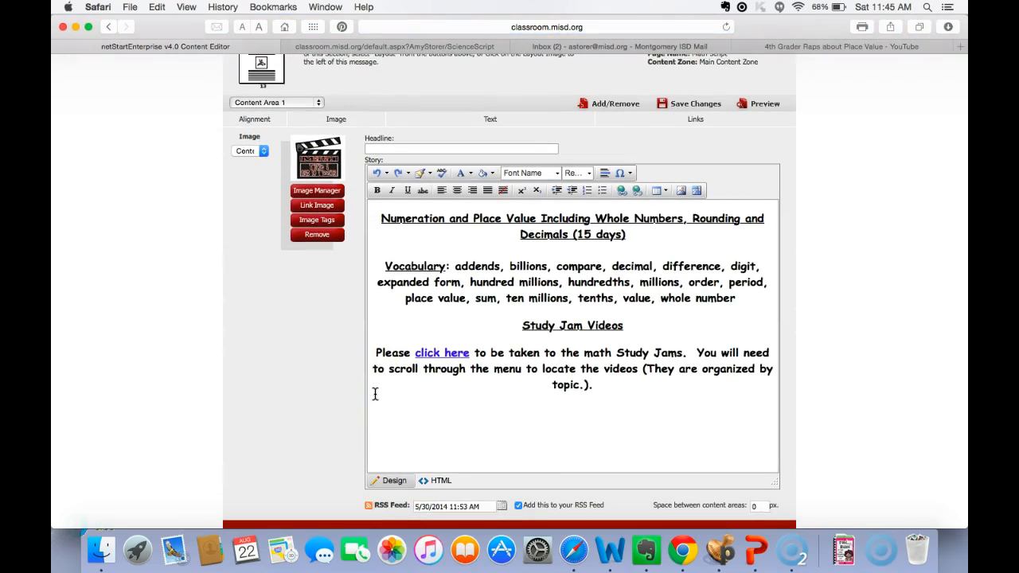
- Display Content Area 2 and then Content Area 3 to compare what each area of the page holds
click(316, 103)
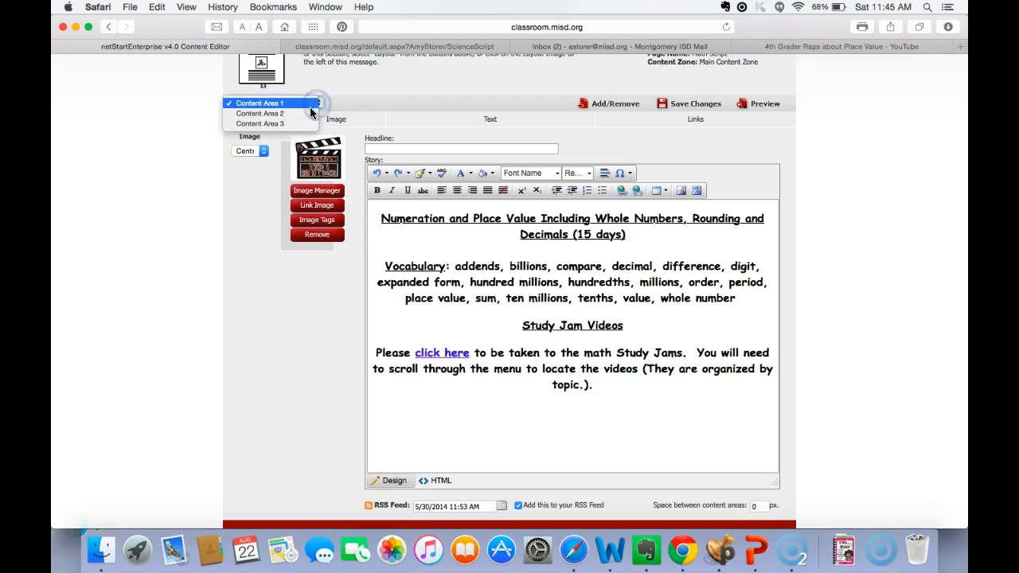
click(307, 113)
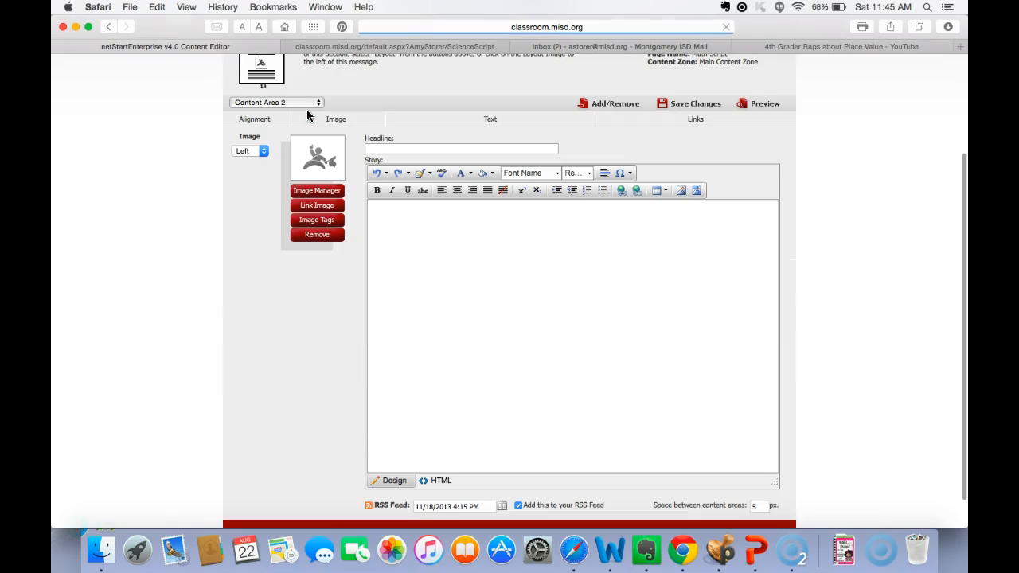
click(311, 103)
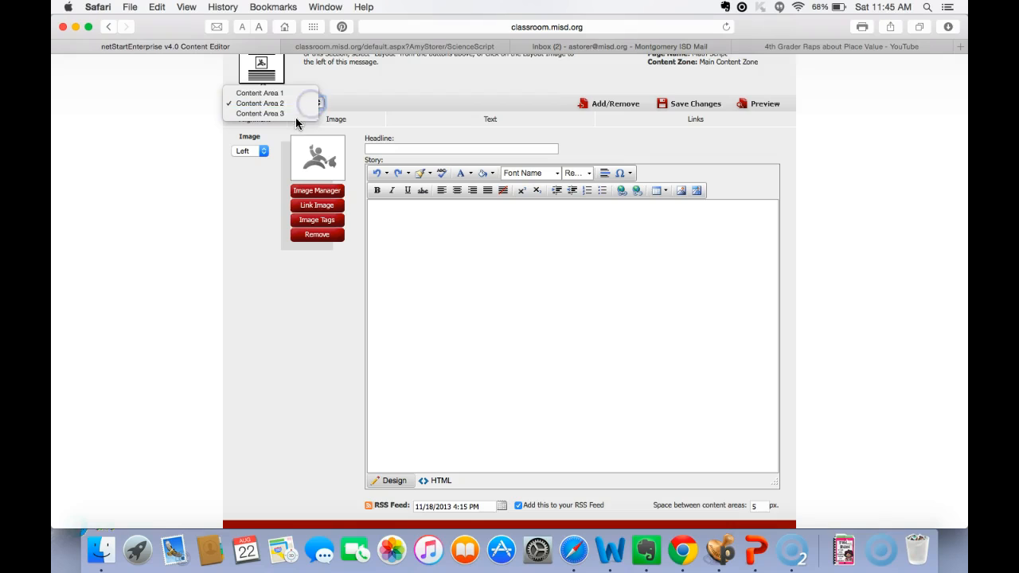
click(290, 114)
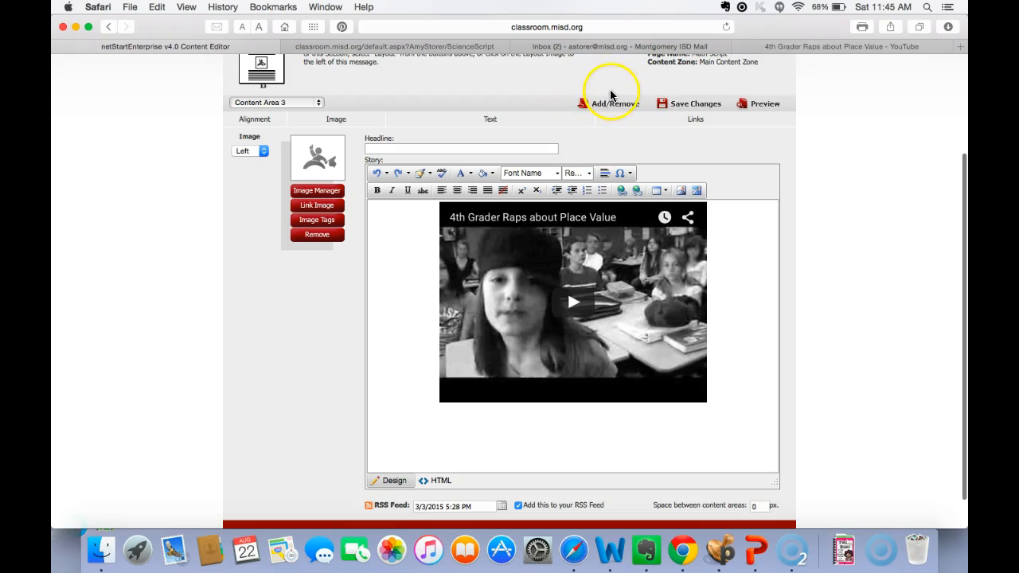
scroll(545, 107, up, 5)
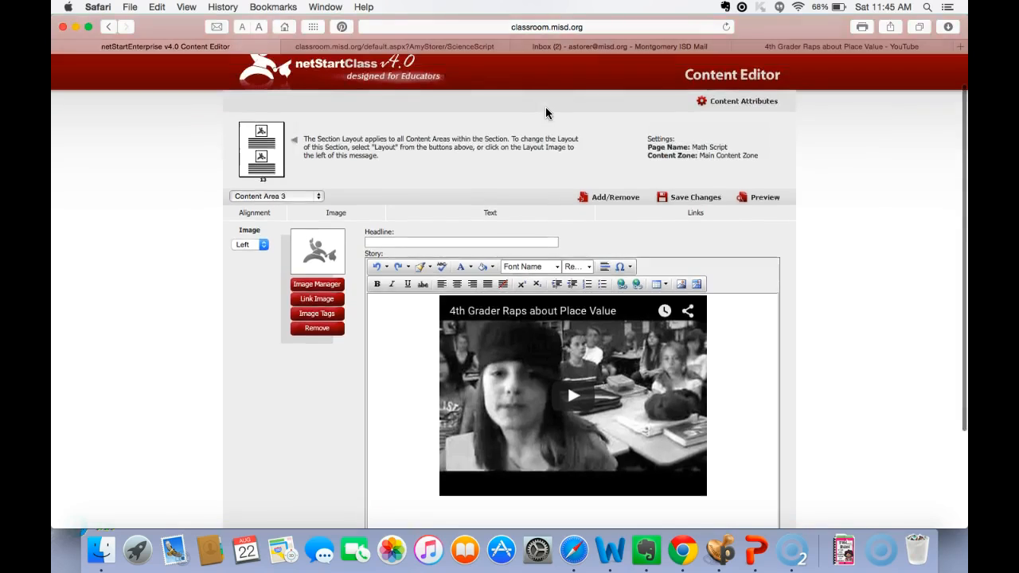
scroll(545, 107, up, 2)
- Return to the previewed Science Script page and look over its Quicklinks menu and content
click(432, 46)
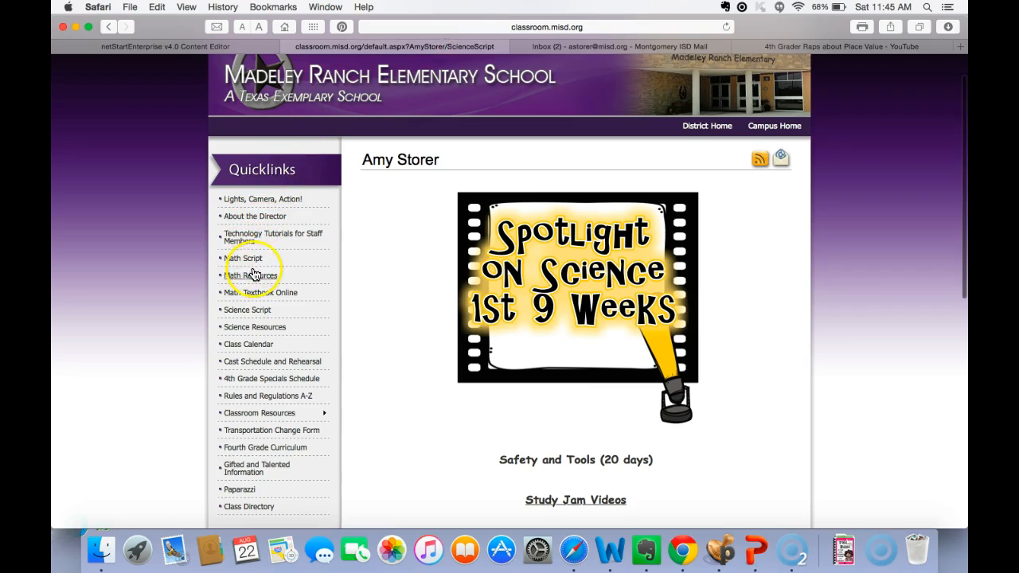
scroll(253, 295, down, 3)
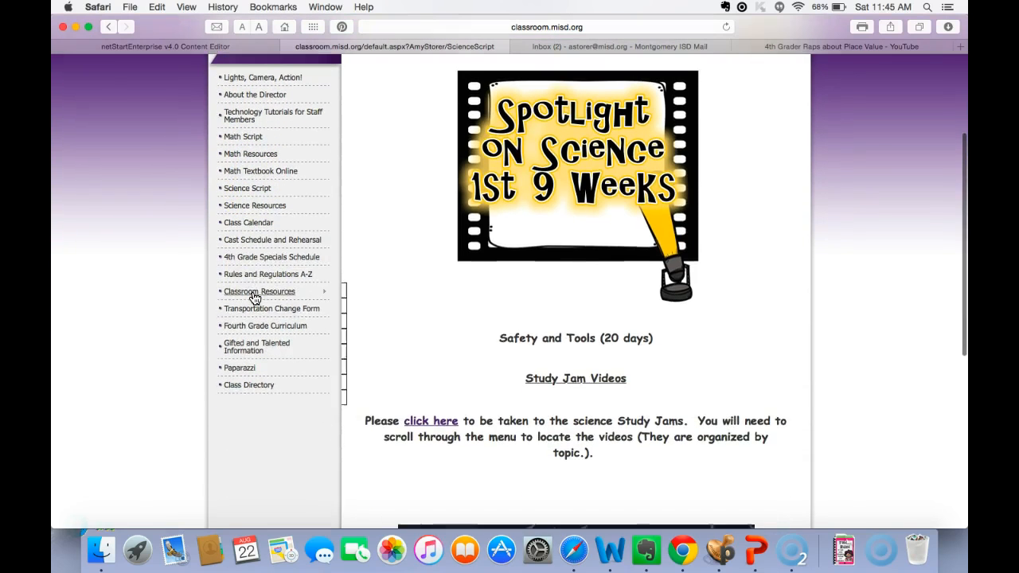
mouse_move(255, 298)
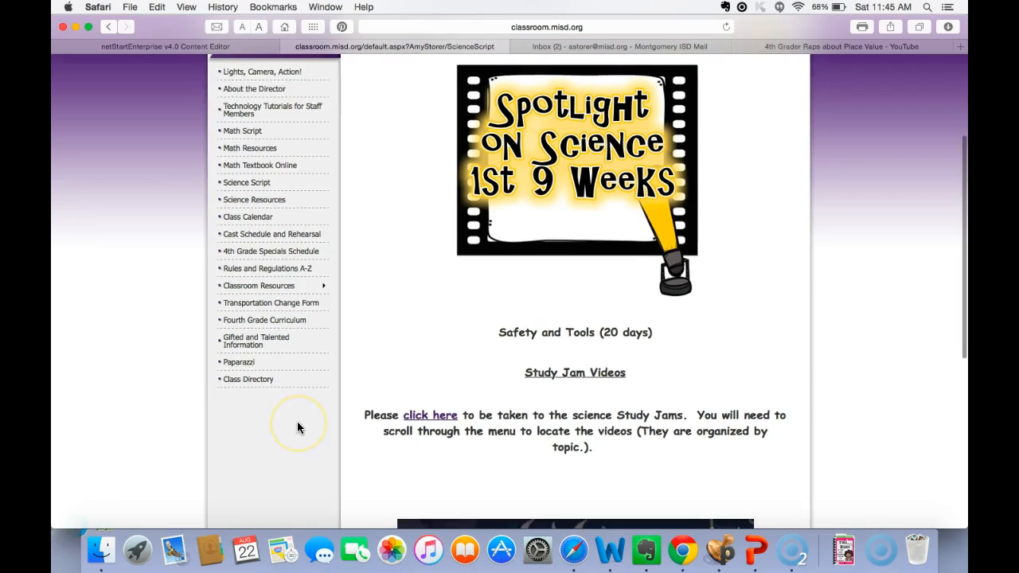
scroll(297, 427, down, 2)
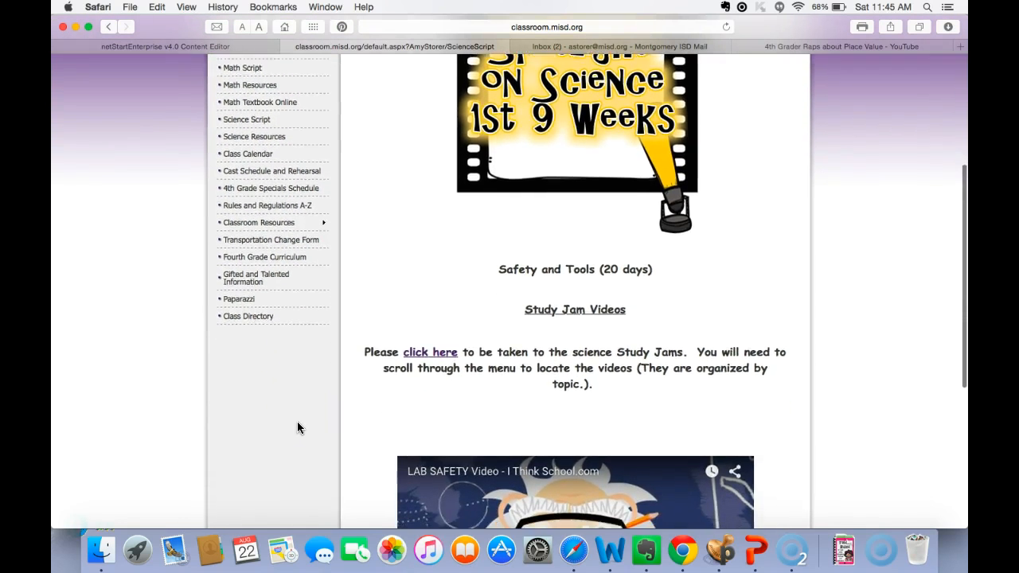
scroll(297, 427, down, 2)
scroll(297, 428, up, 5)
scroll(297, 427, up, 2)
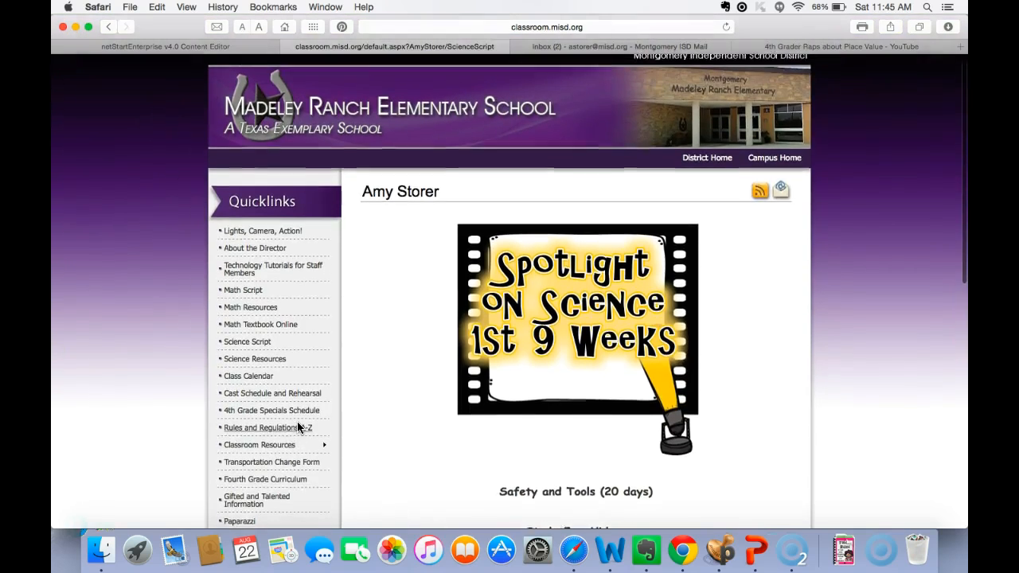